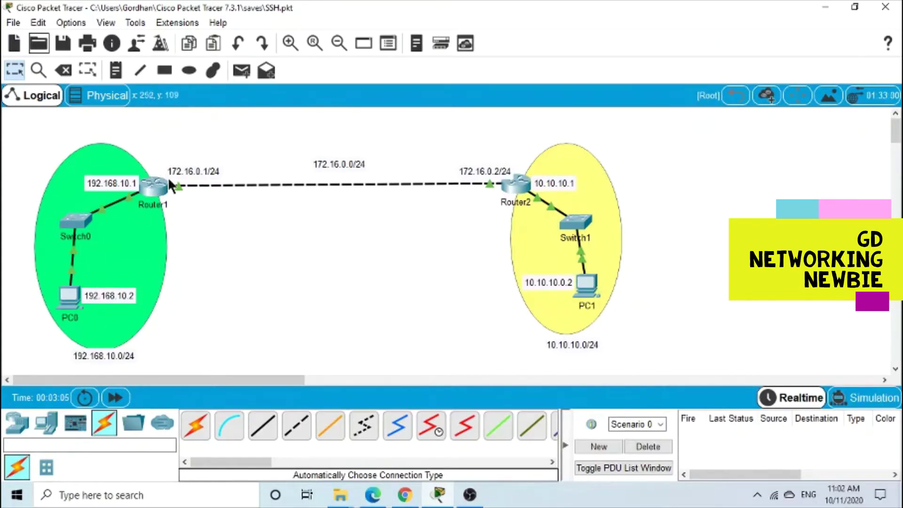
Open the command prompt on PC1 in the 10.10.10.0/24 network
mouse_move(169, 189)
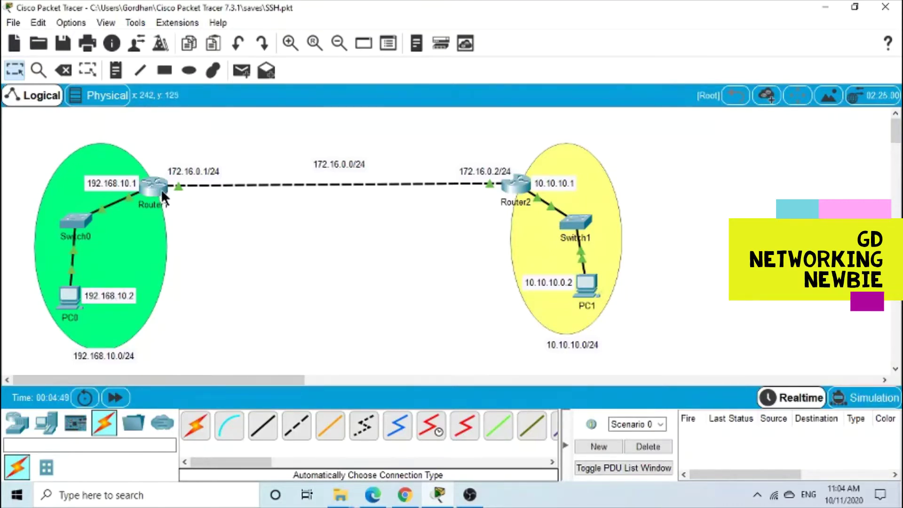
mouse_move(163, 191)
click(591, 292)
drag(453, 61, 432, 225)
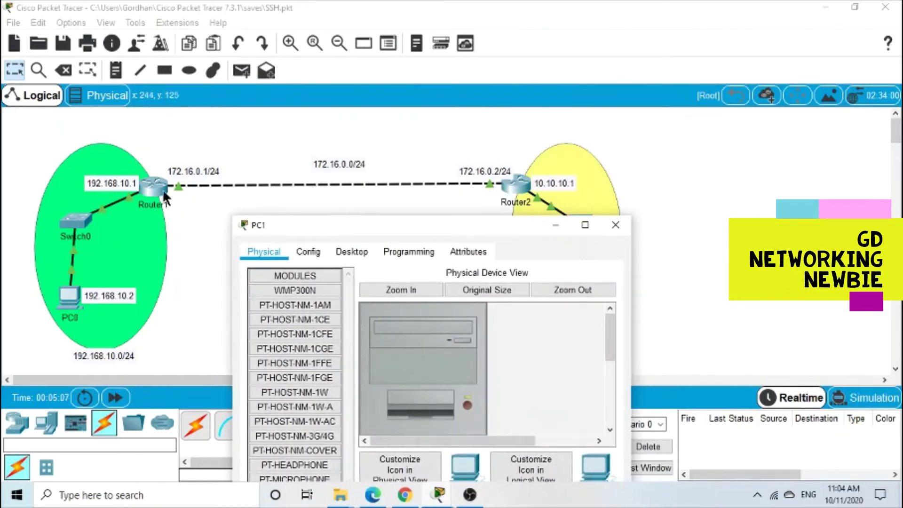
click(353, 253)
click(517, 295)
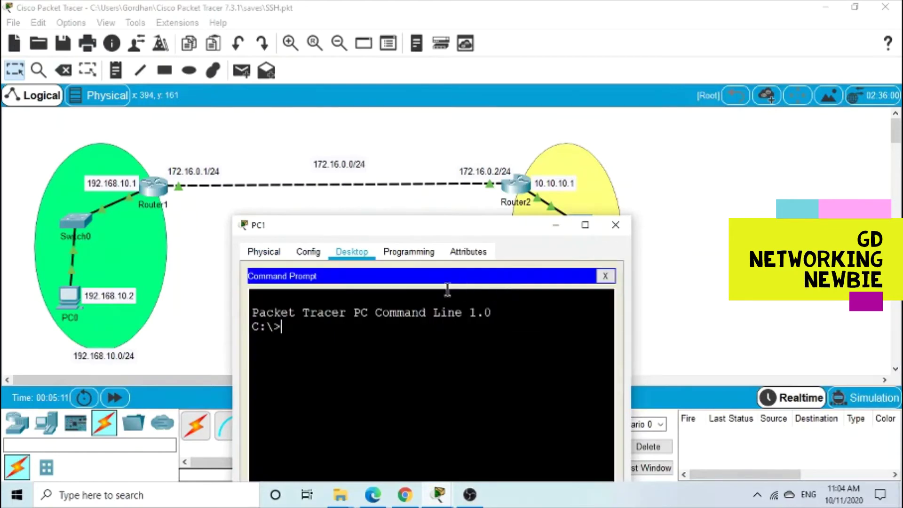
Start an SSH session to 172.16.0.1 with the login Admin and enter the account password
text(ssh )
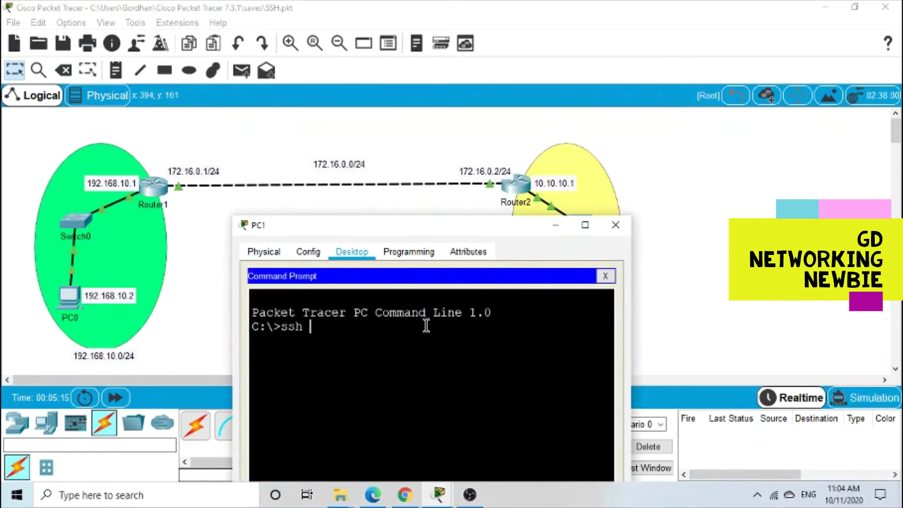
text(-l)
text(Admin)
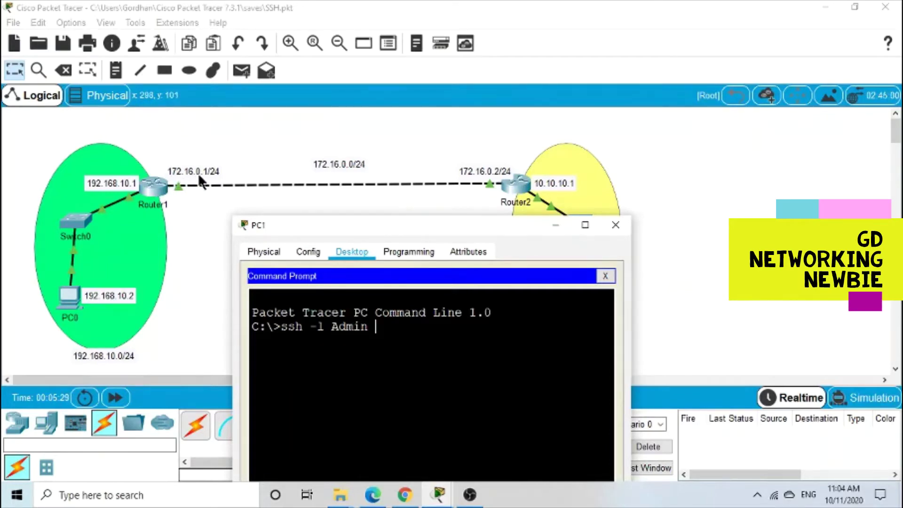
text(17)
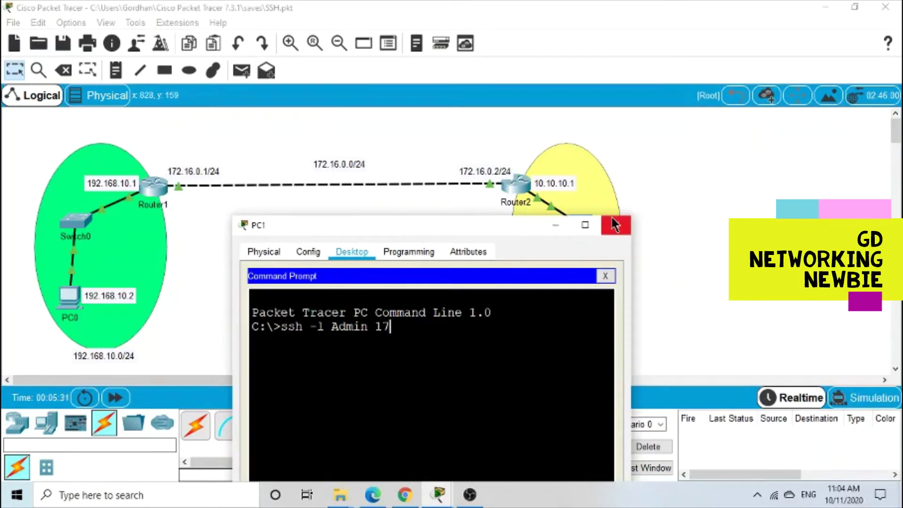
text(2.16.0.1)
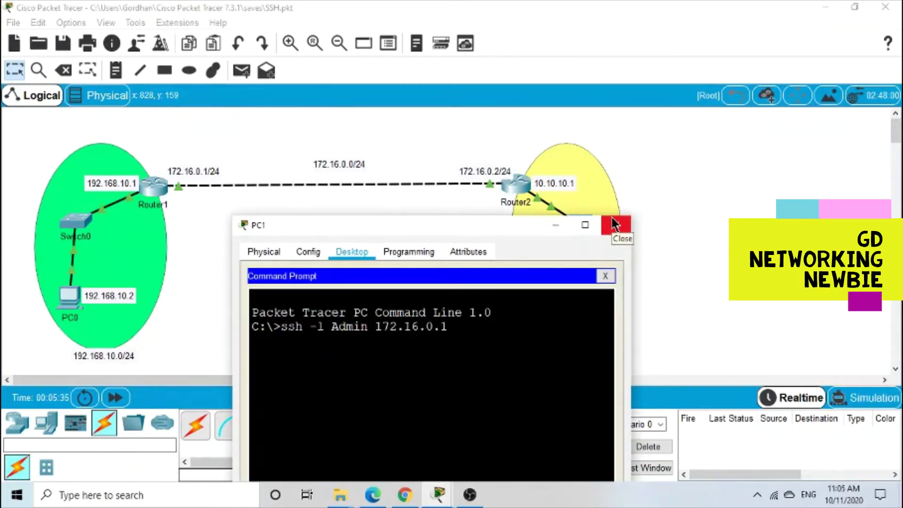
key(Return)
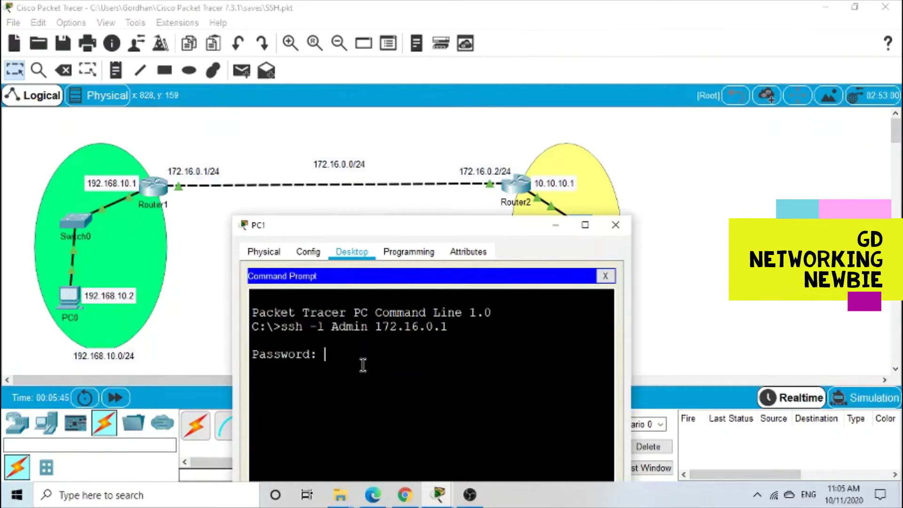
key(Return)
Enter privileged mode on R1 with the enable password, and enter global configuration mode with config t
drag(433, 223, 325, 223)
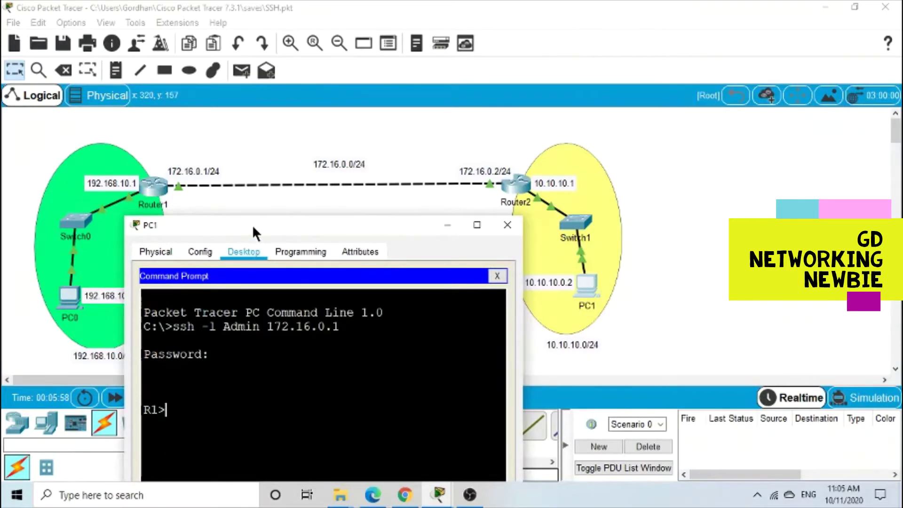
drag(252, 224, 289, 195)
text(e)
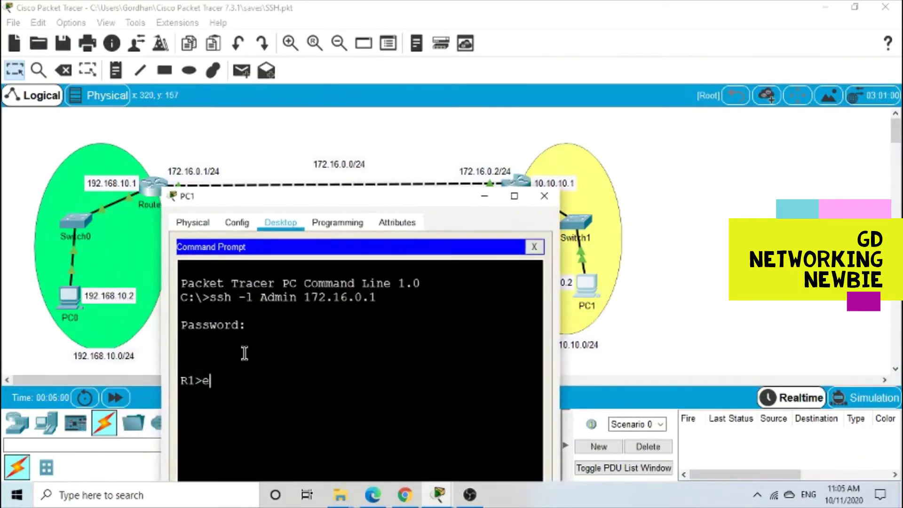
text(nable)
key(Return)
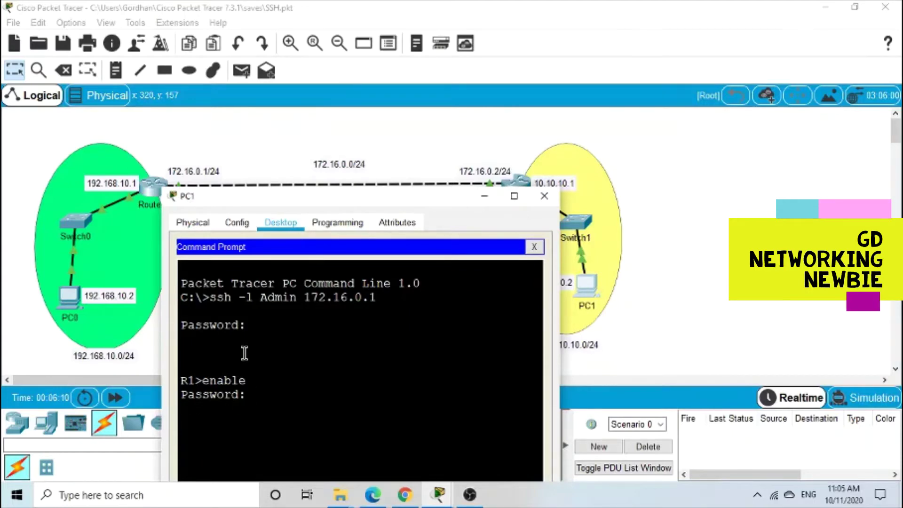
key(Return)
text(config t)
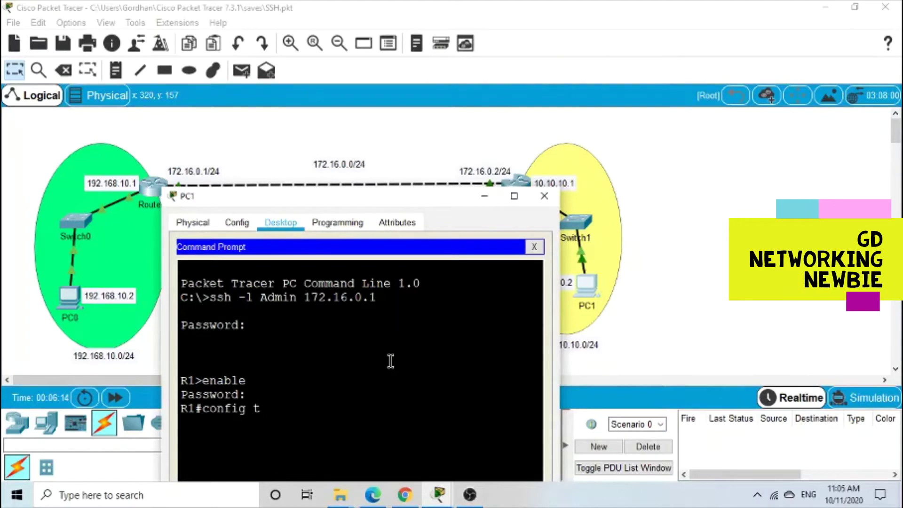
key(Return)
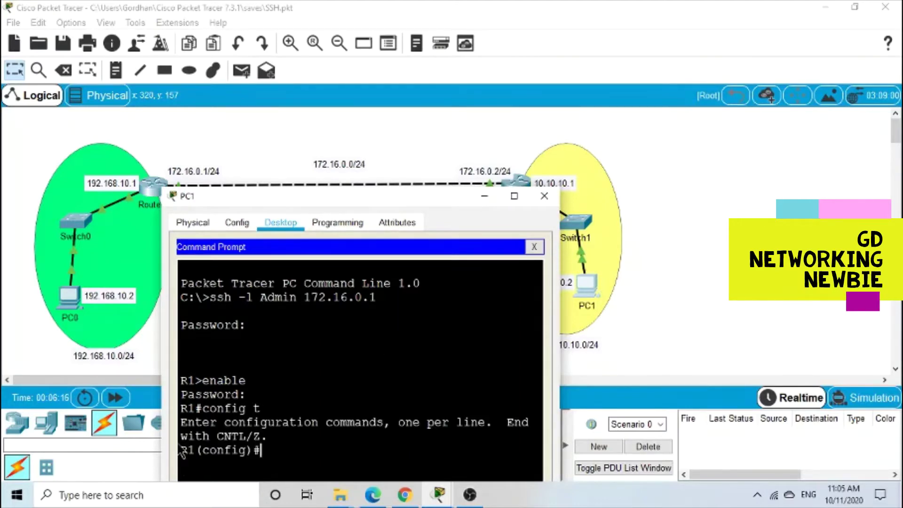
Move the PC1 window around to expose the topology and minimize it
drag(218, 194, 239, 217)
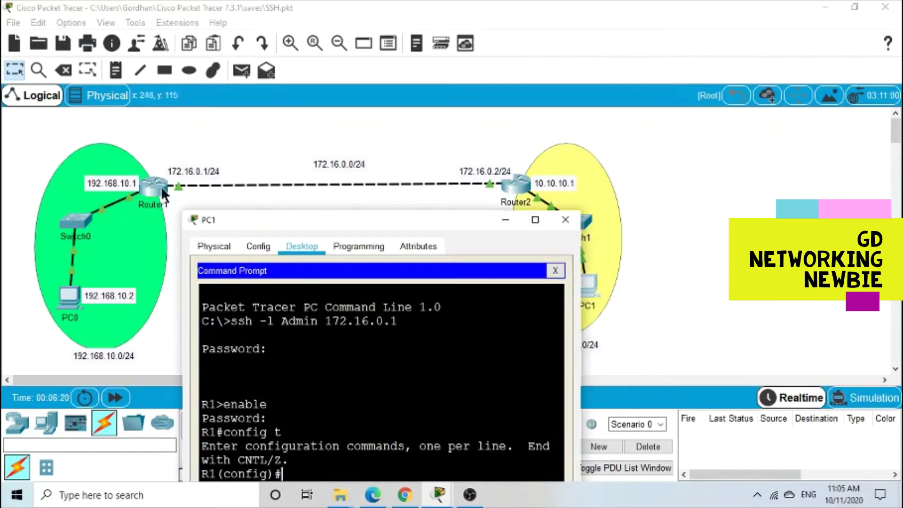
drag(397, 220, 275, 252)
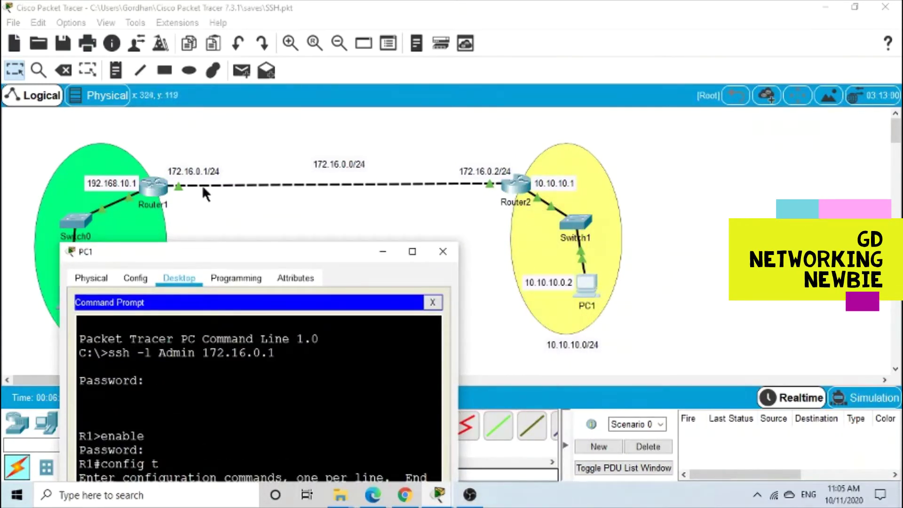
drag(271, 251, 343, 141)
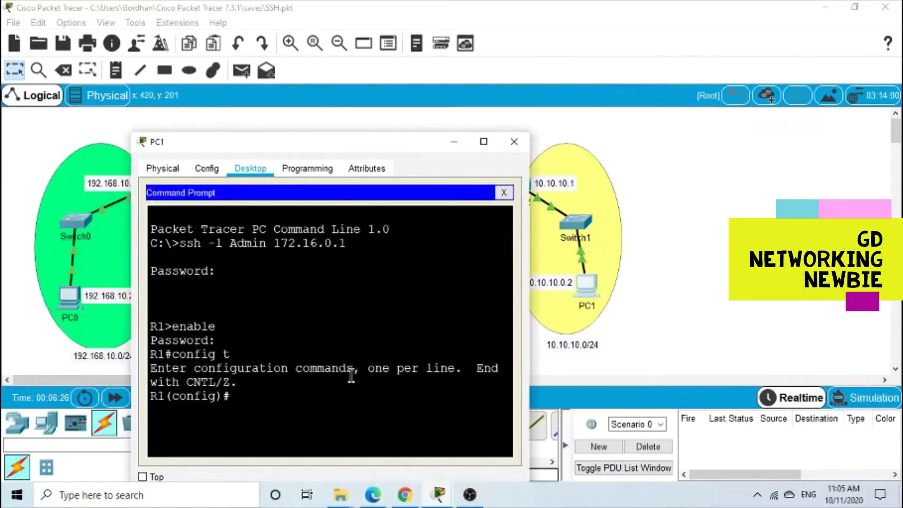
click(455, 142)
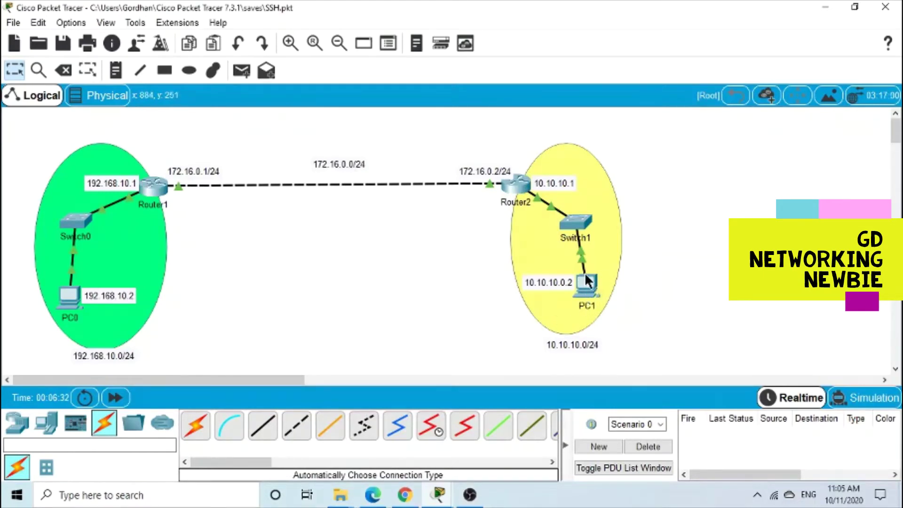
mouse_move(587, 280)
mouse_move(193, 187)
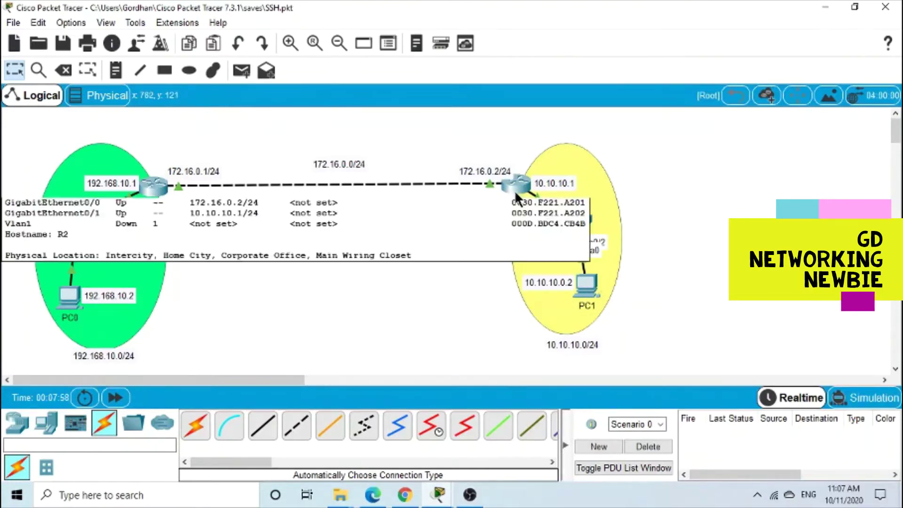
click(411, 380)
drag(421, 380, 60, 355)
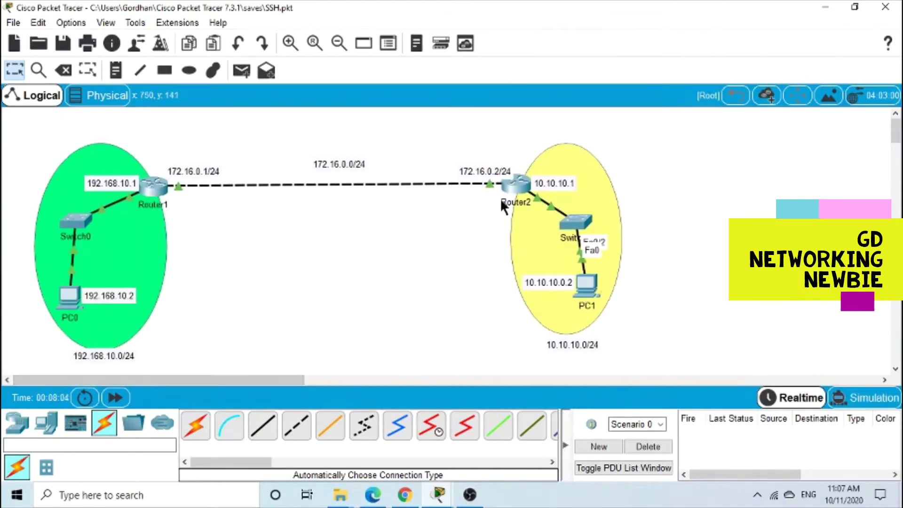
Open the command-line interface of Router2 and bring up its R2 prompt
mouse_move(538, 201)
click(525, 189)
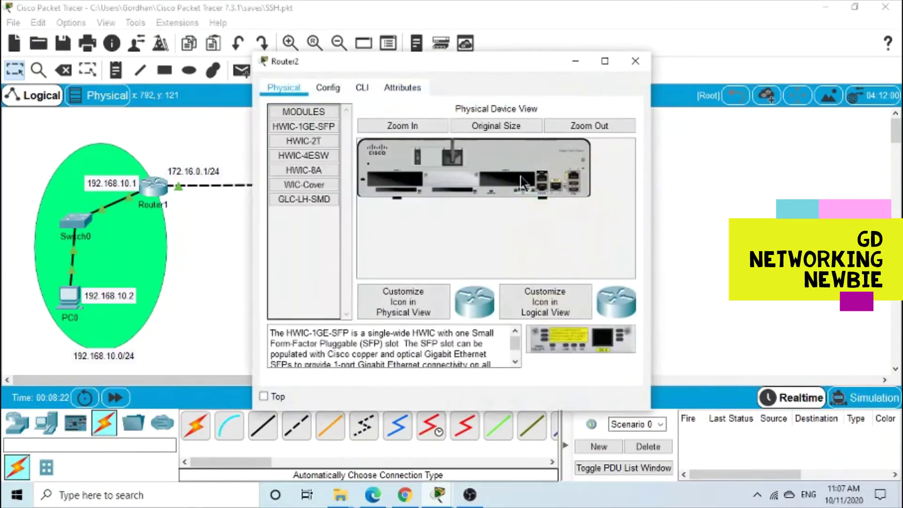
drag(506, 69, 478, 67)
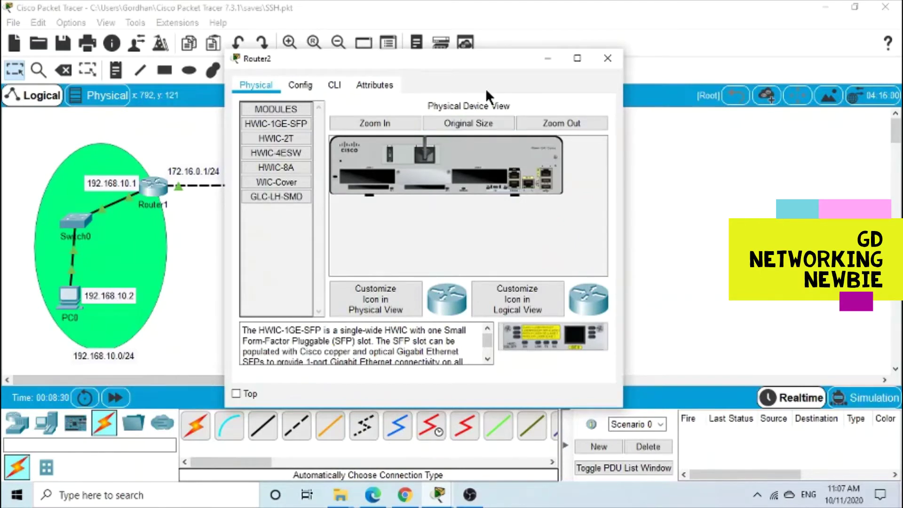
click(335, 85)
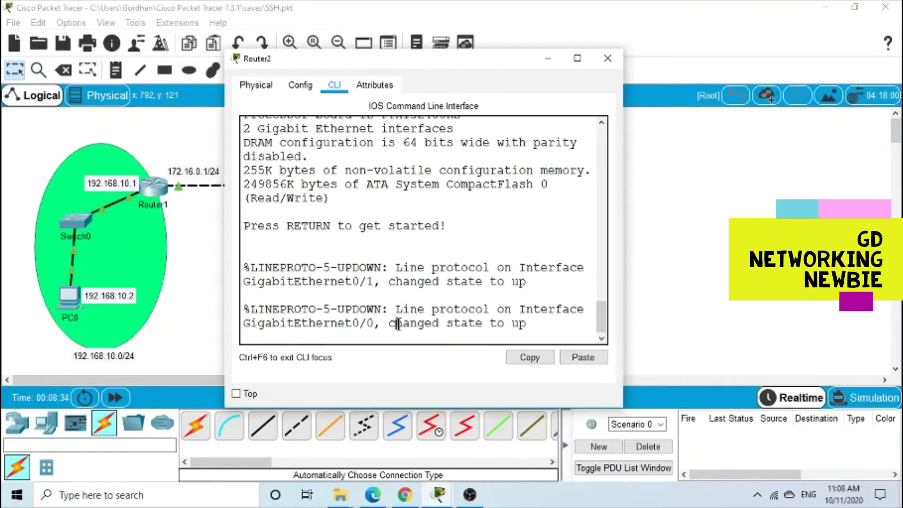
key(Return)
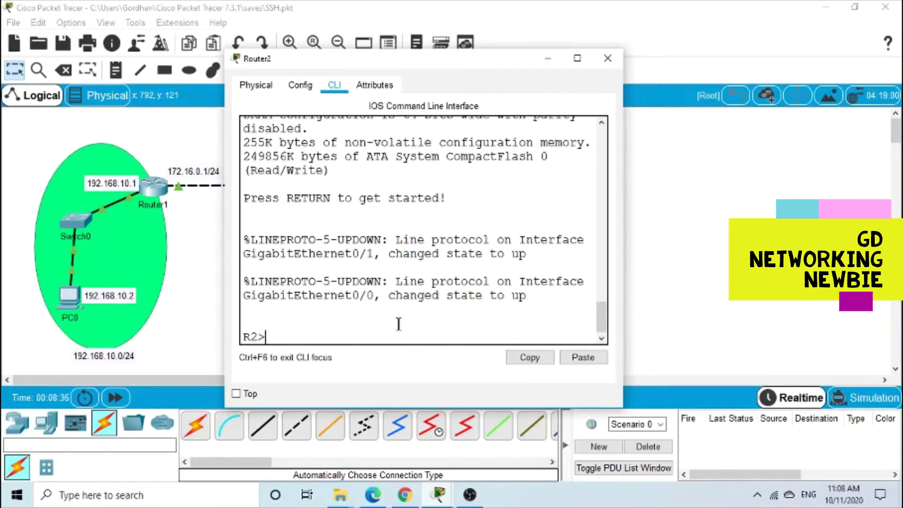
Enter privileged mode on R2 with the enable password, and enter global configuration mode with config t
text(en)
key(Return)
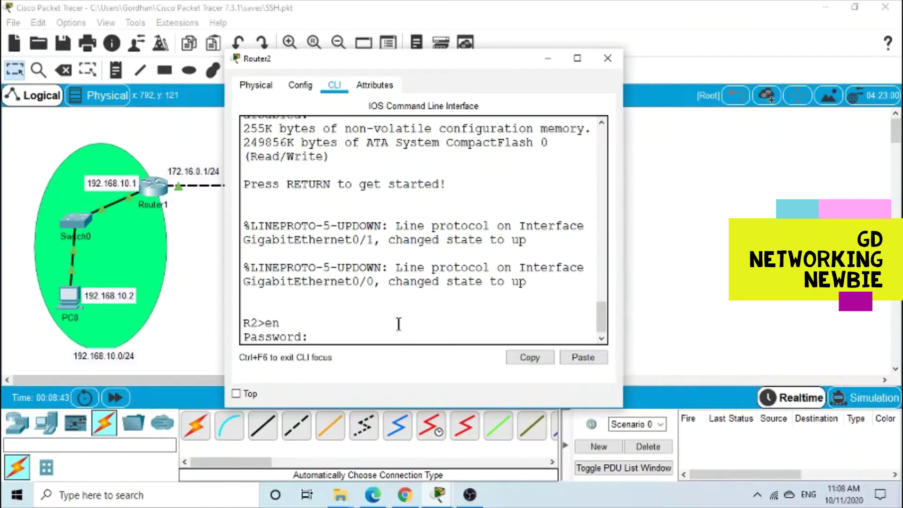
key(Return)
text(config t)
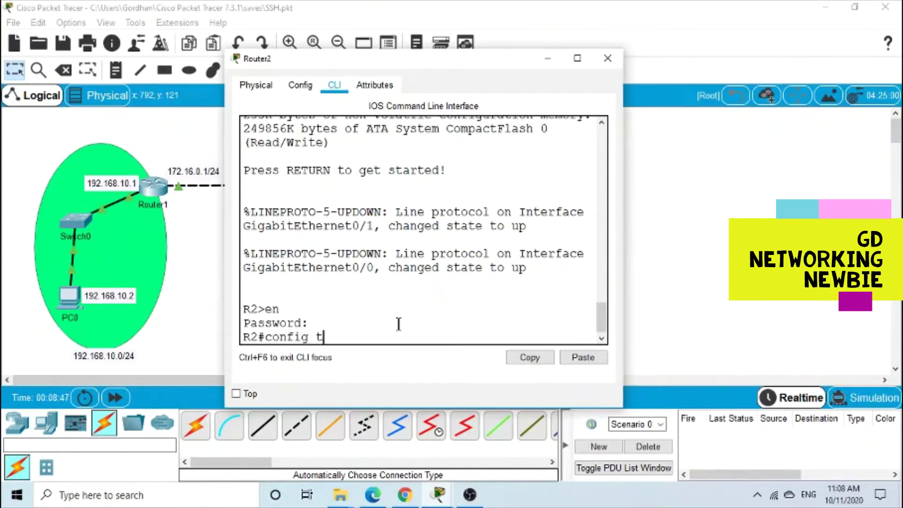
key(Return)
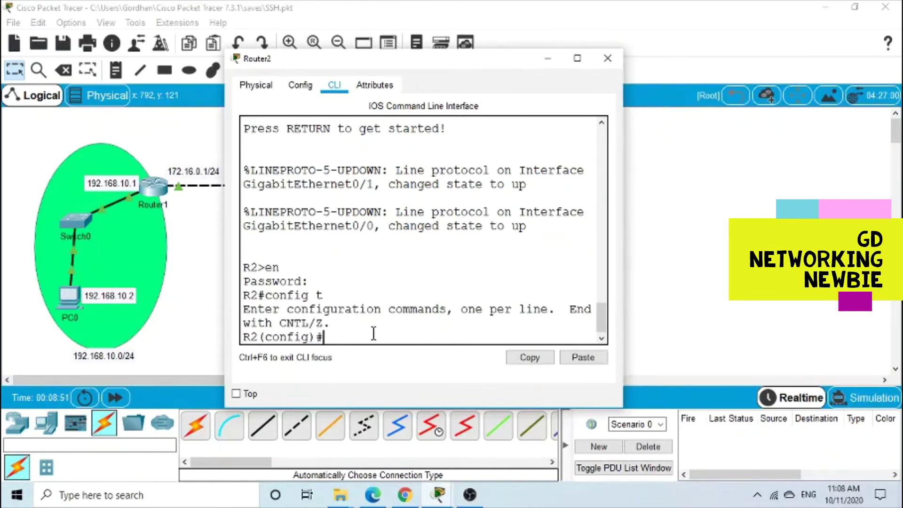
Begin an access-list command on R2, check the number ranges with the inline help, and use extended list number 150
text(ac)
key(Tab)
text(?)
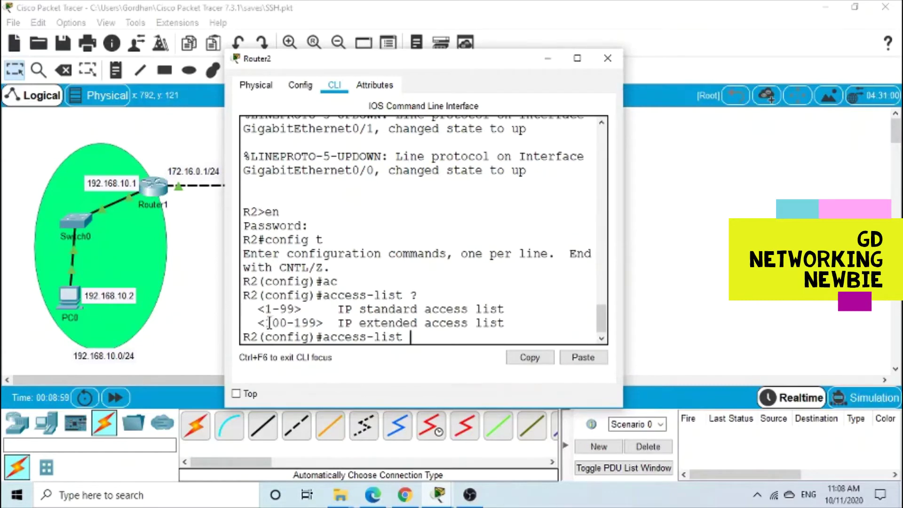
drag(269, 323, 506, 323)
click(439, 339)
text(150)
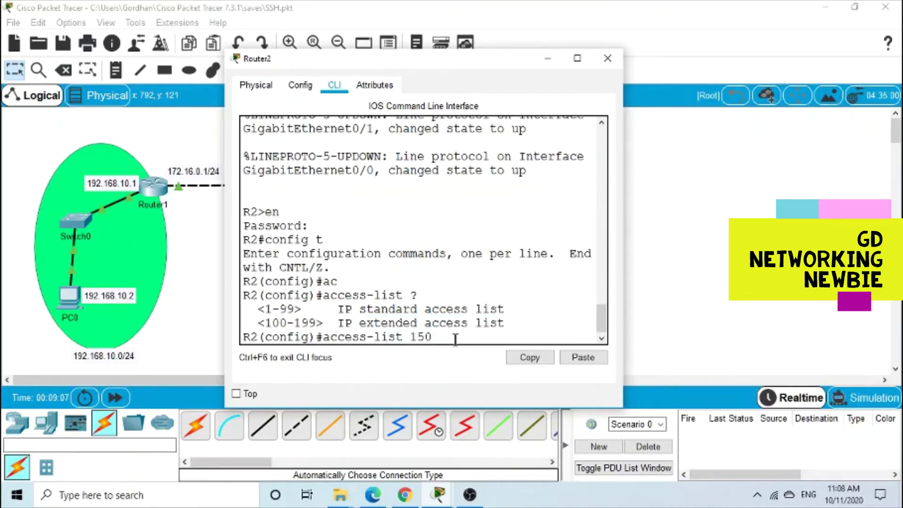
List the available actions for access-list 150 with the inline help and add the deny action
text( ?)
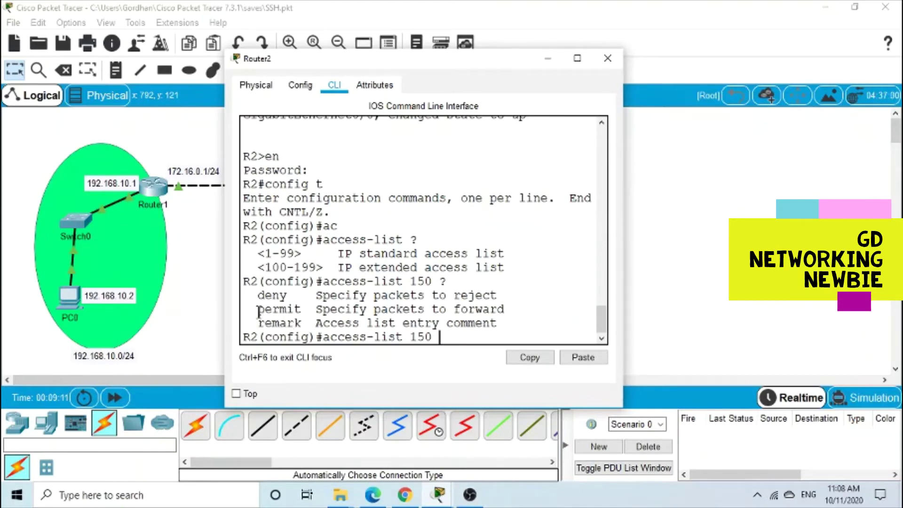
drag(258, 311, 265, 311)
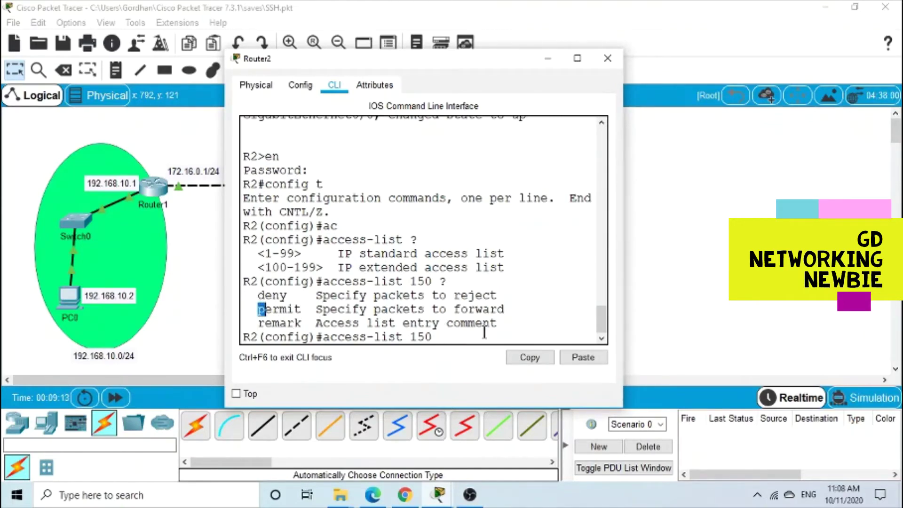
click(478, 337)
text(deny )
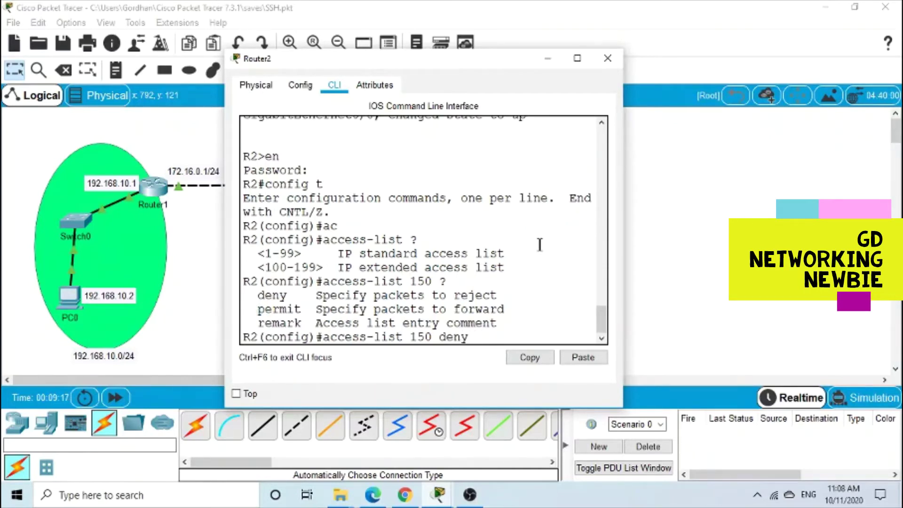
Set the access-list 150 deny entry's protocol to tcp and its source to host 10.10.10.2, listing the options with inline help at each stage
text(?)
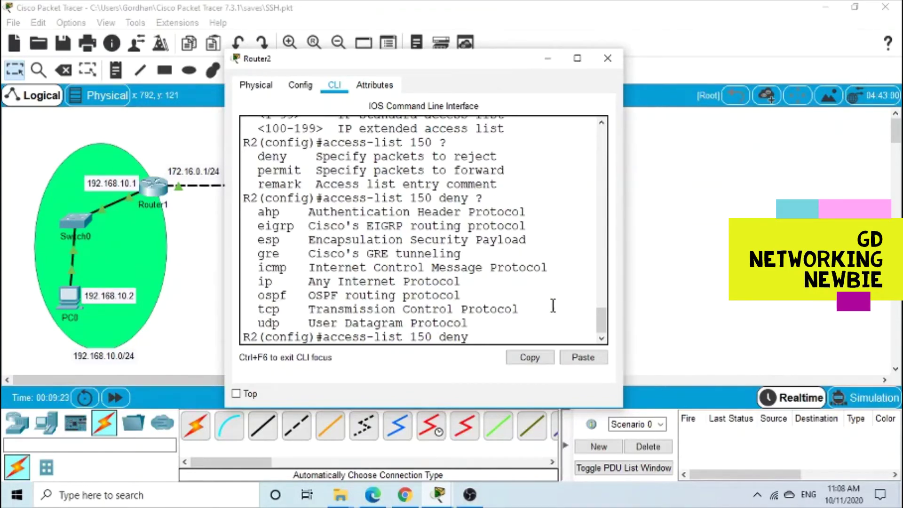
text(tcp ?)
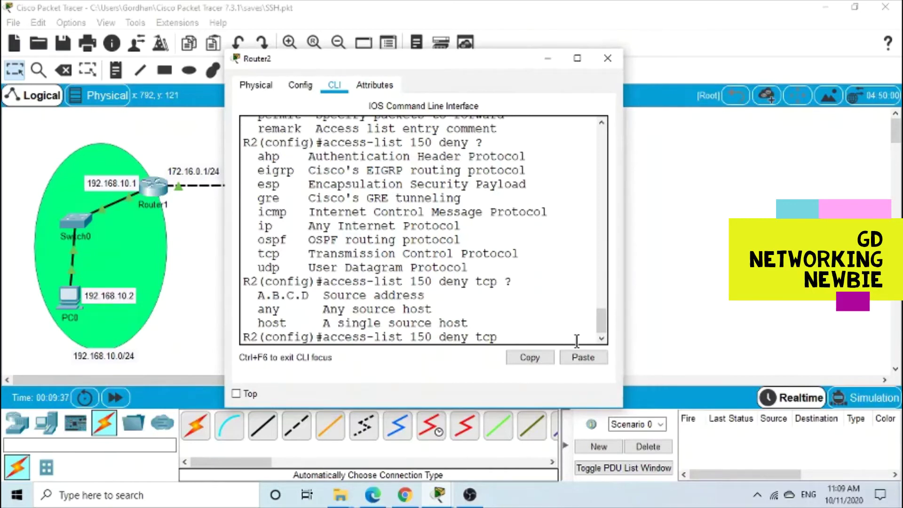
text(host ?)
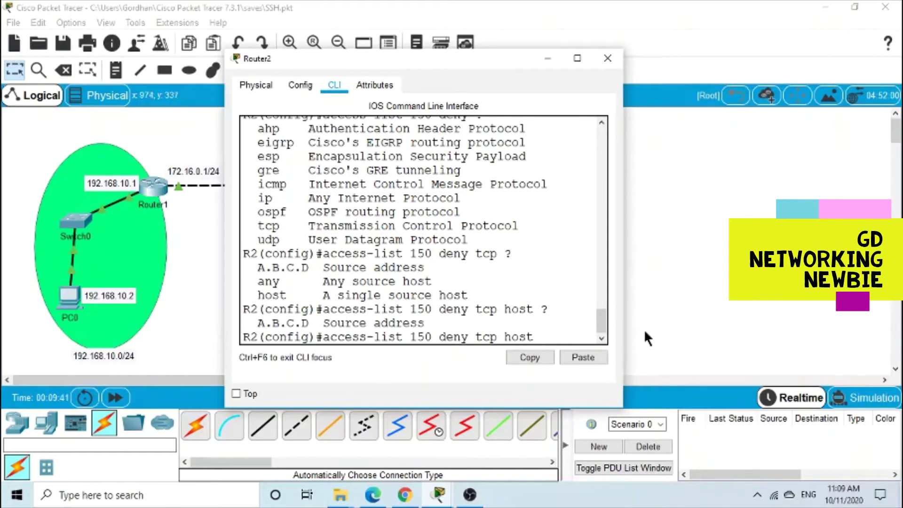
drag(473, 69, 330, 72)
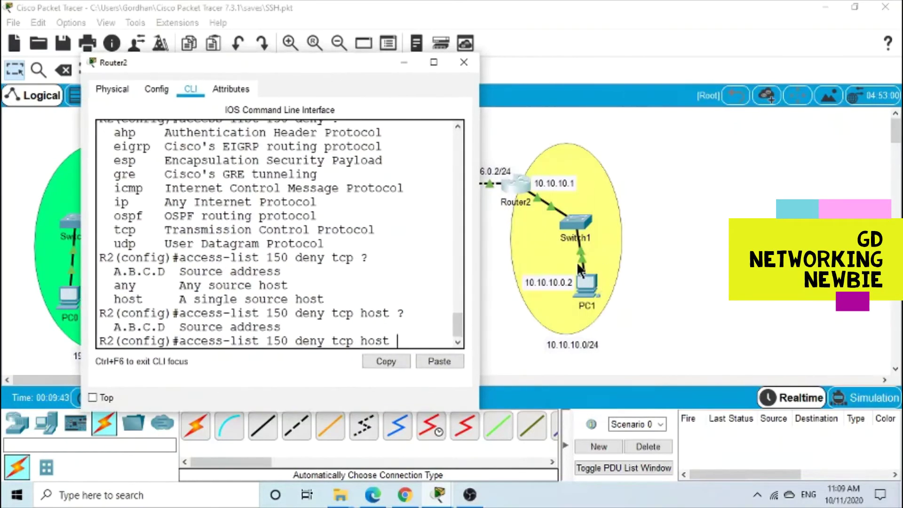
text(10.10.10)
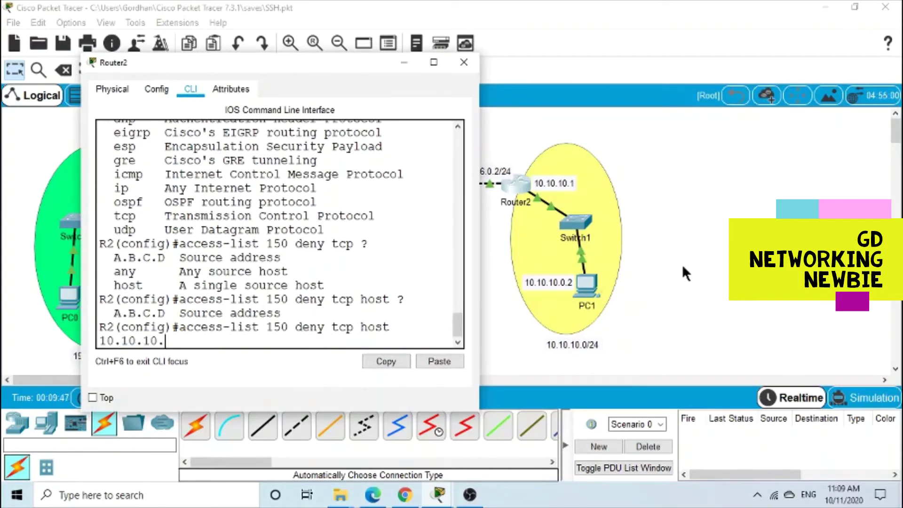
text(.2 ?)
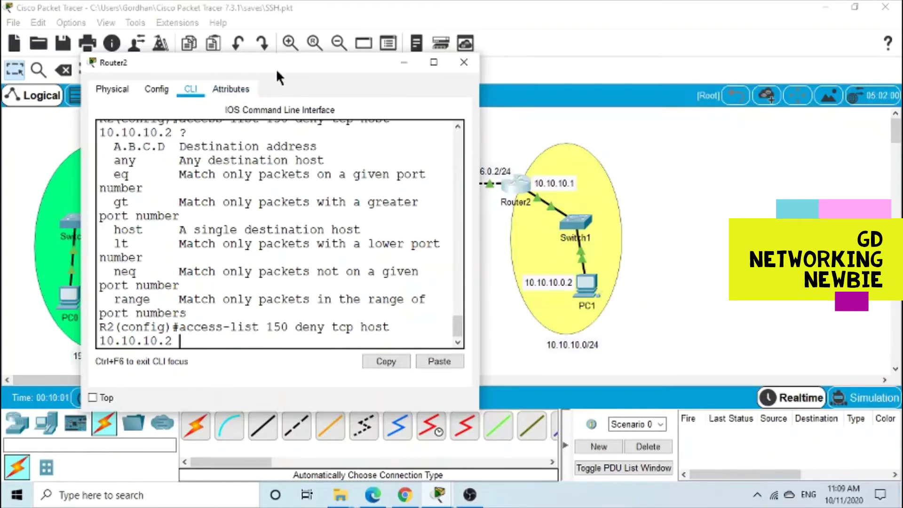
Add destination 172.16.0.1 with wildcard 0.0.0.0 to the deny entry, and list the remaining match options with the inline help
drag(277, 69, 255, 256)
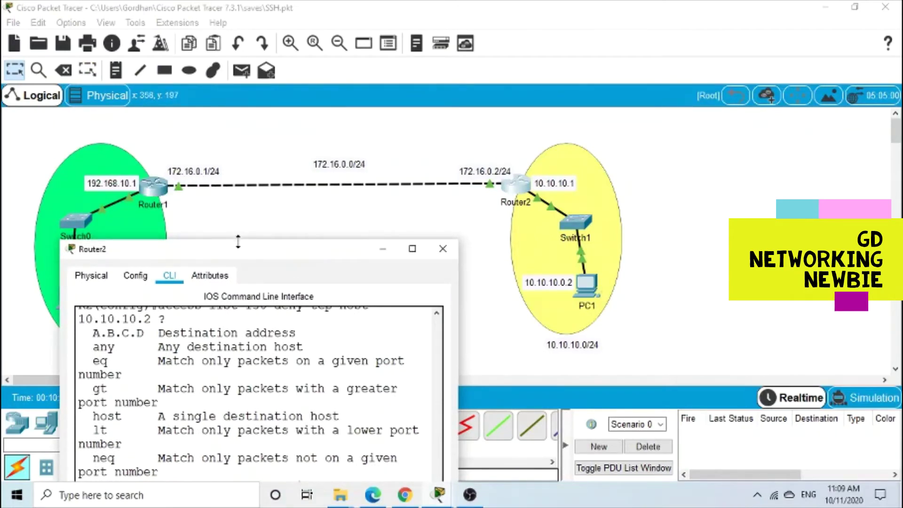
drag(238, 244, 261, 86)
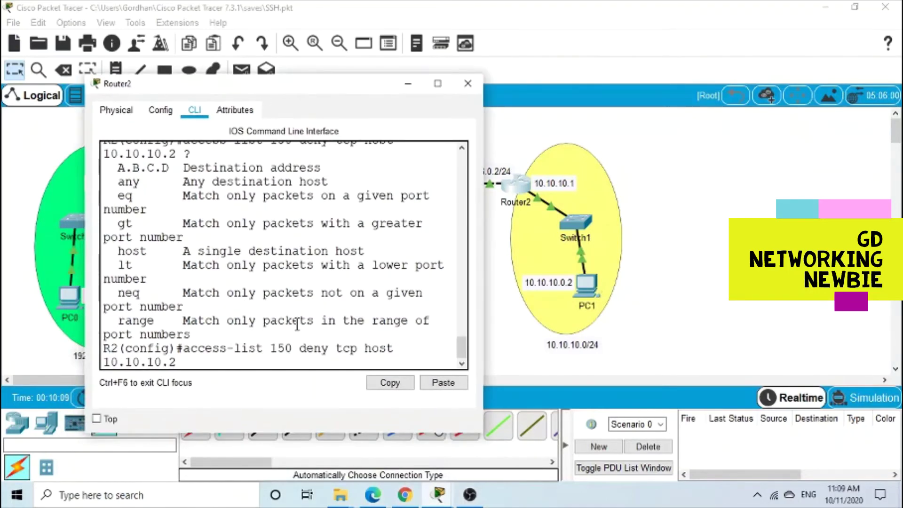
text(172.16.0.1)
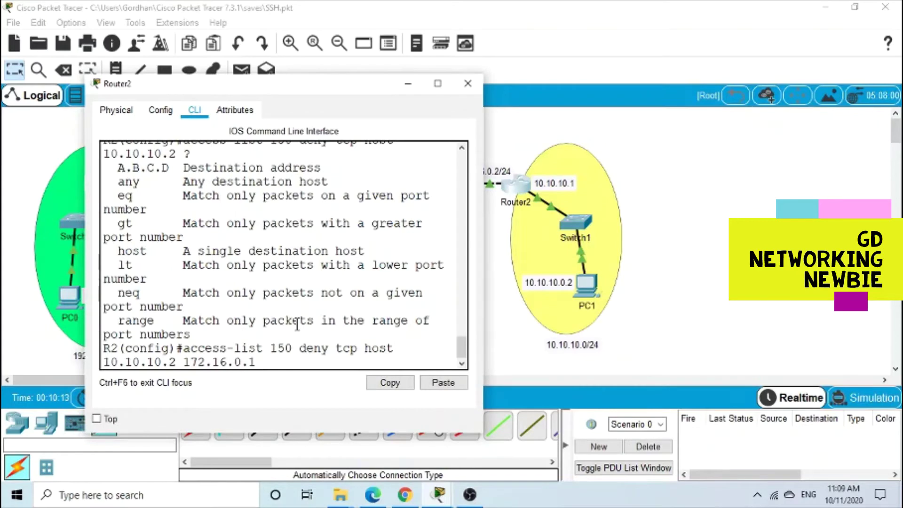
text( ?)
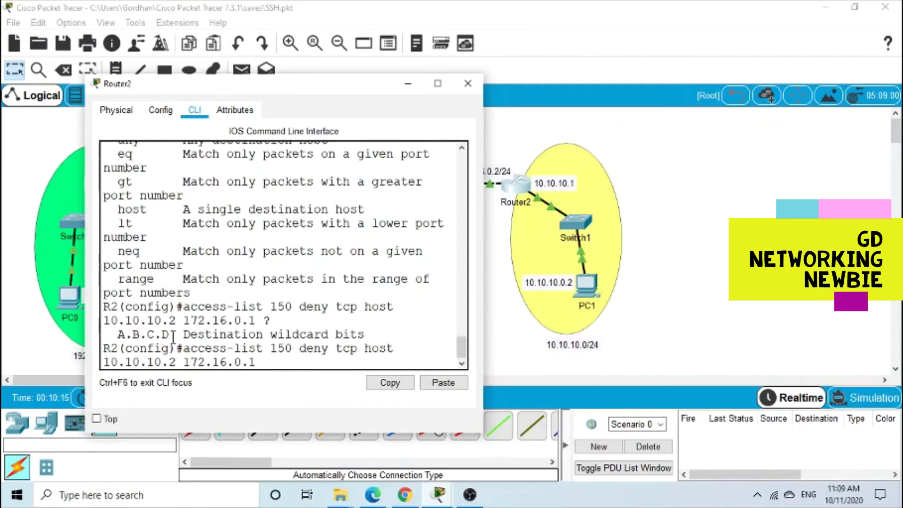
drag(175, 335, 367, 336)
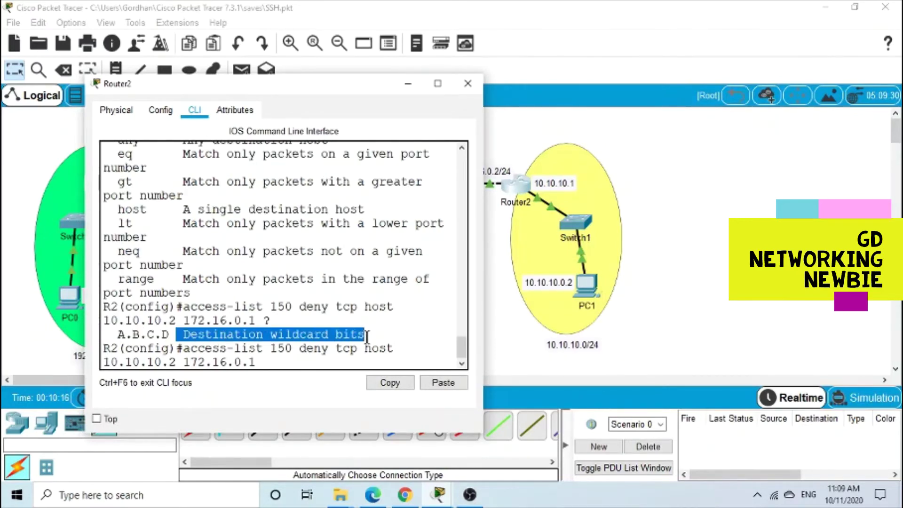
click(272, 361)
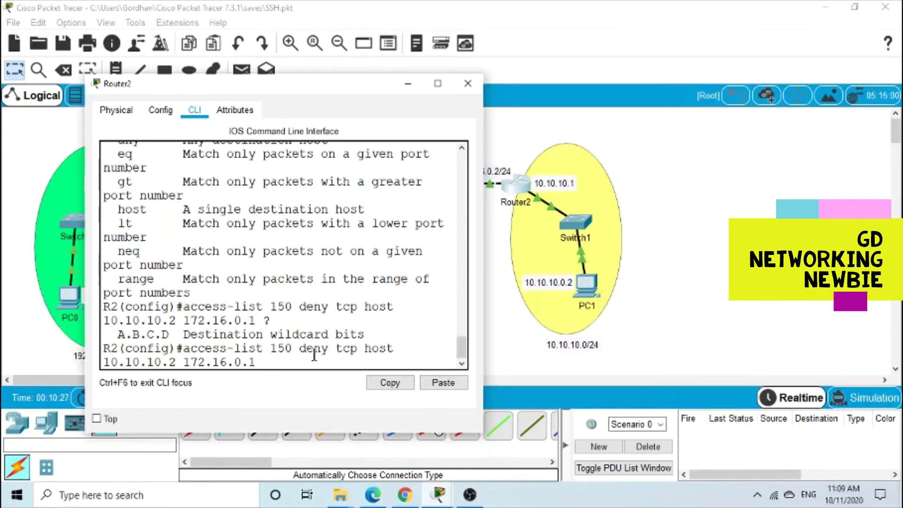
text(0.0.0.0)
text(?)
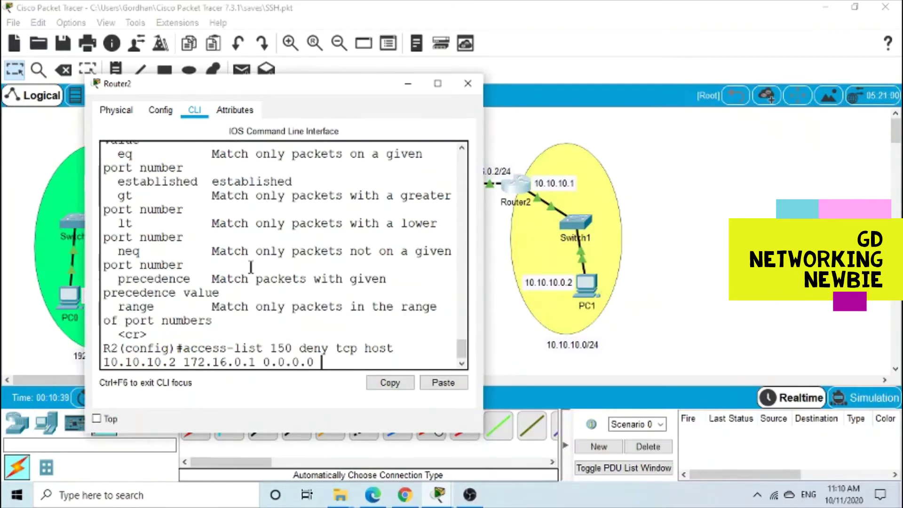
Review the match options in a wider Router2 window, add eq to the deny entry and list the available port values
scroll(245, 261, up, 1)
scroll(238, 256, up, 2)
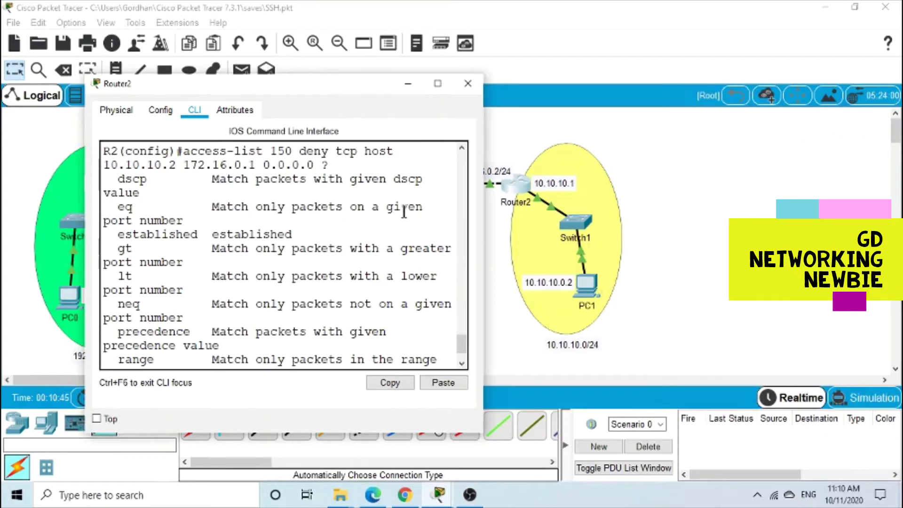
drag(482, 241, 545, 241)
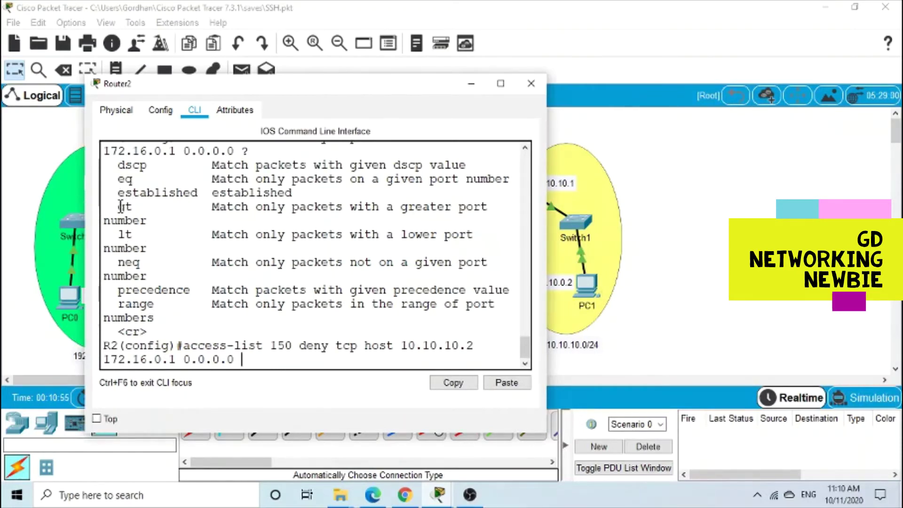
drag(118, 178, 323, 179)
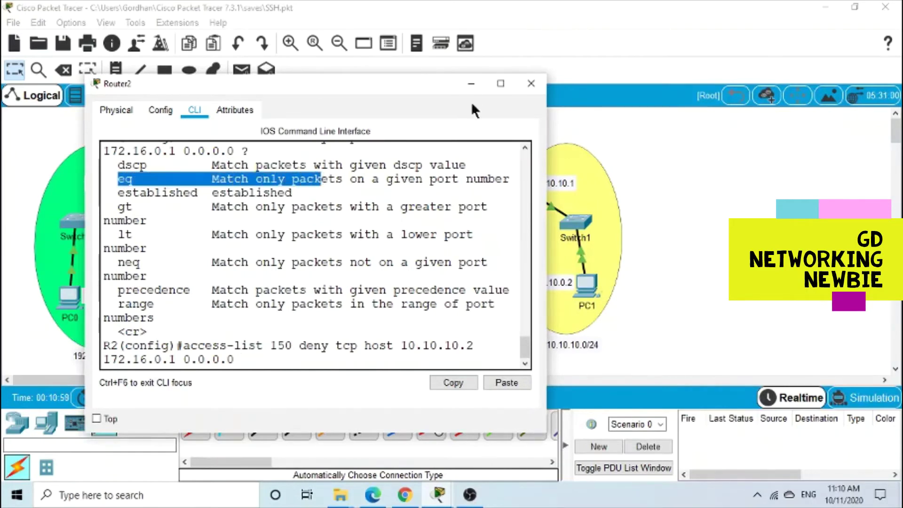
click(531, 83)
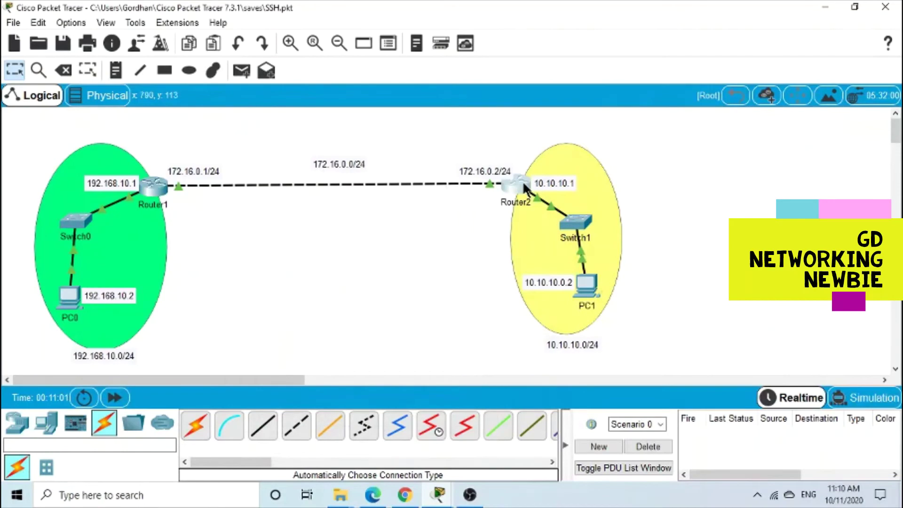
click(520, 182)
text(eq )
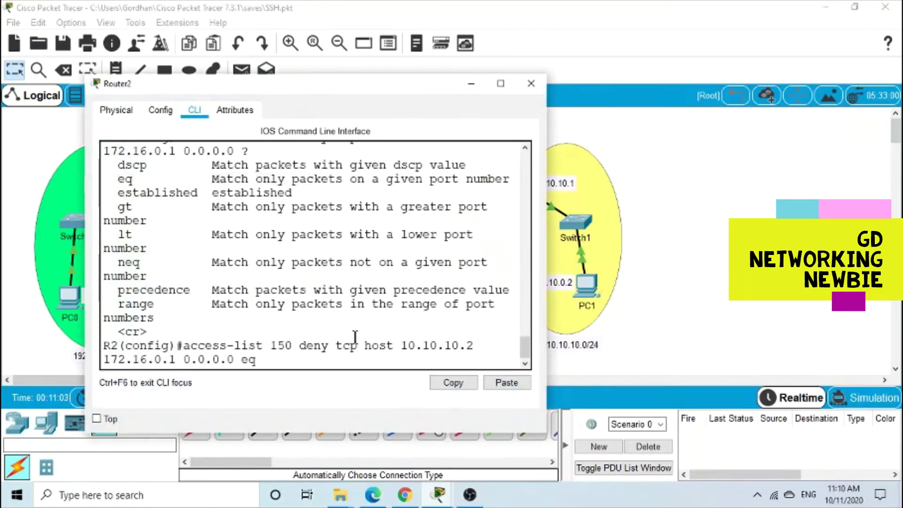
text(?)
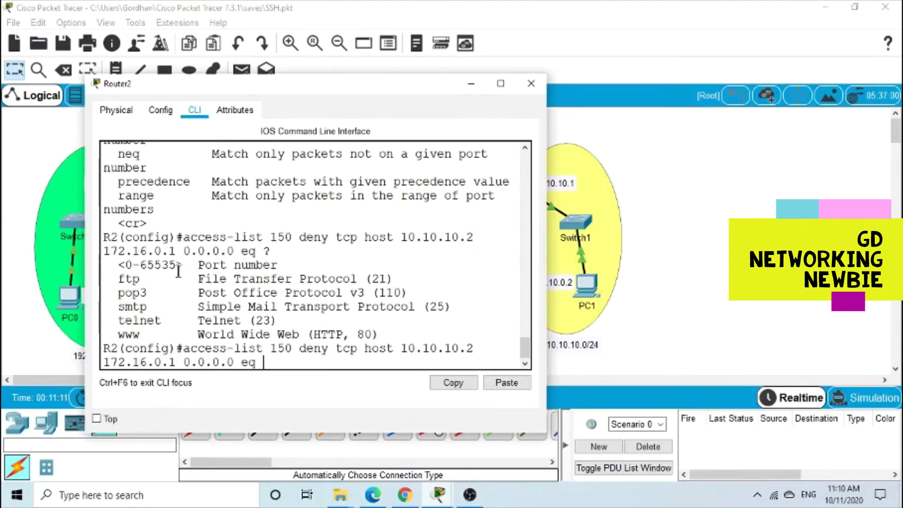
Complete the deny entry with port 22, check the remaining options with inline help, and submit the command on R2
text(22 ?)
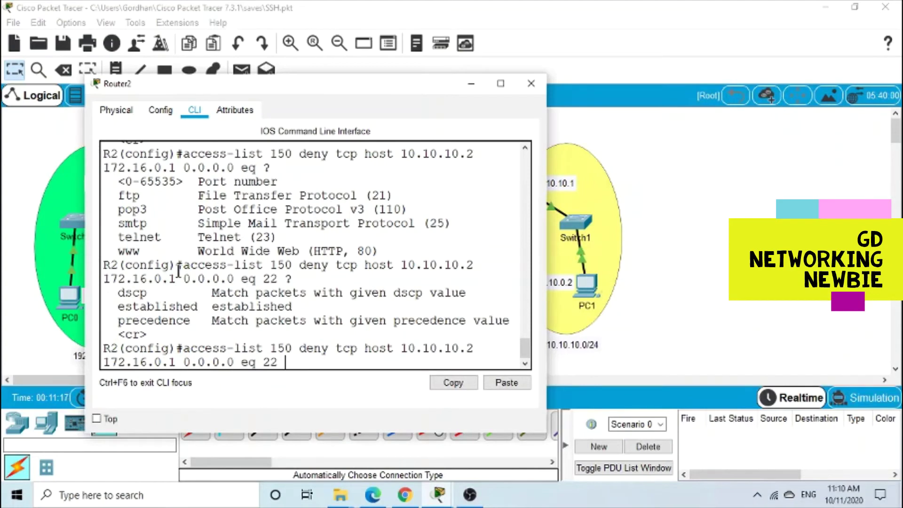
drag(89, 203, 25, 203)
drag(547, 248, 694, 246)
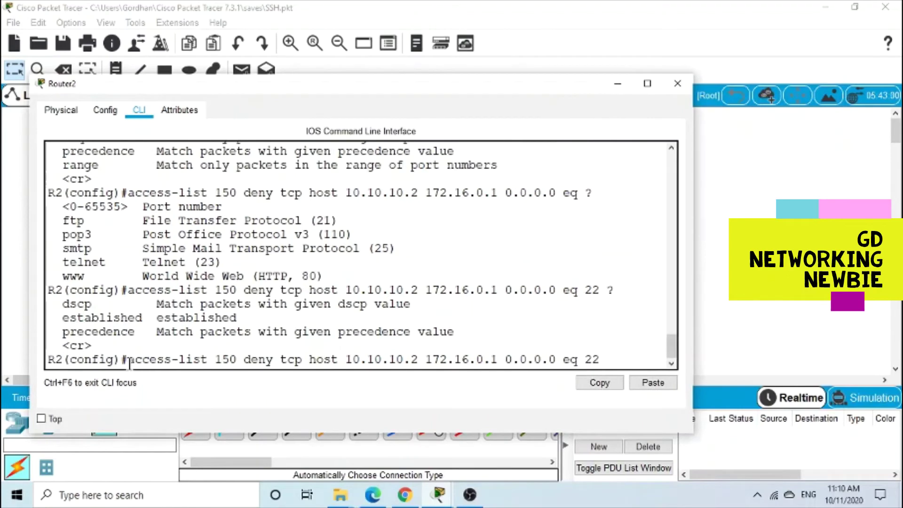
drag(127, 360, 599, 360)
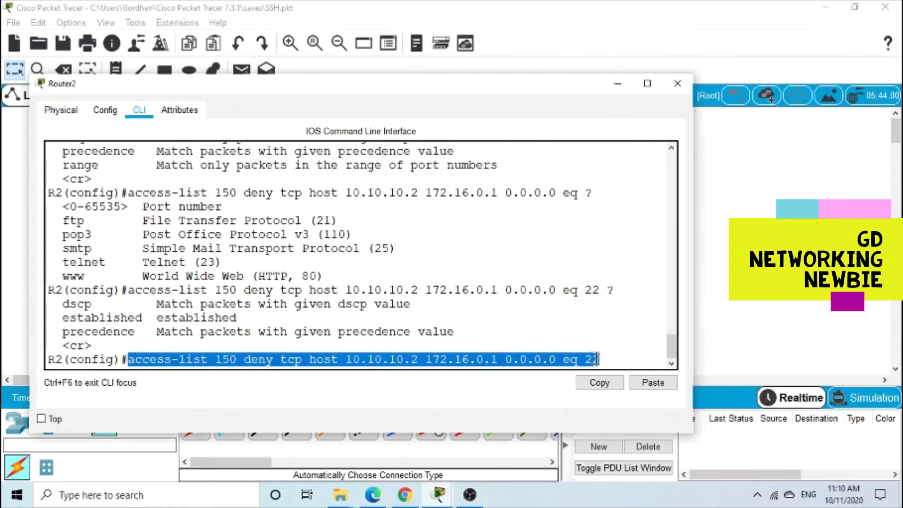
click(617, 360)
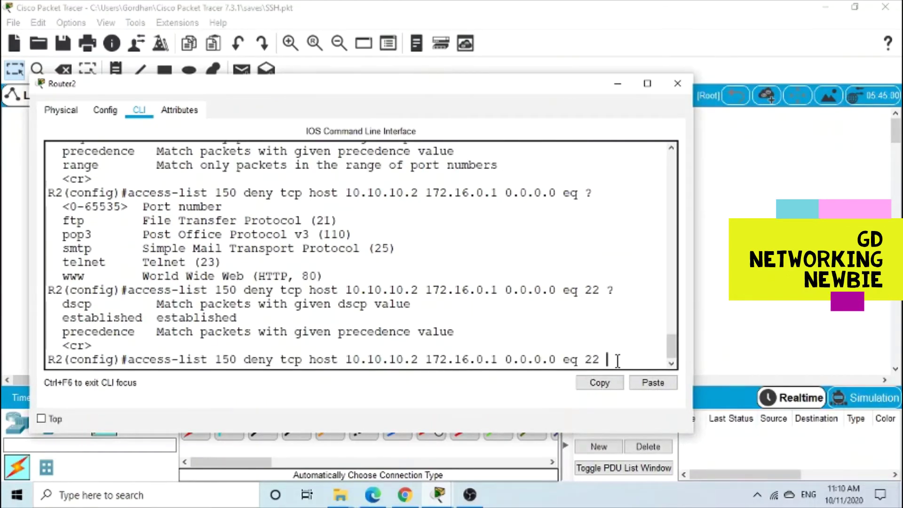
key(Return)
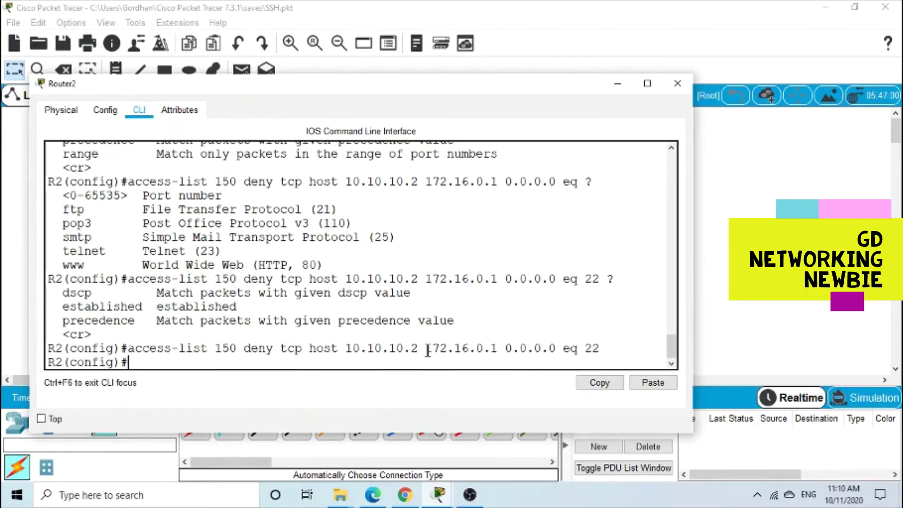
drag(250, 349, 281, 349)
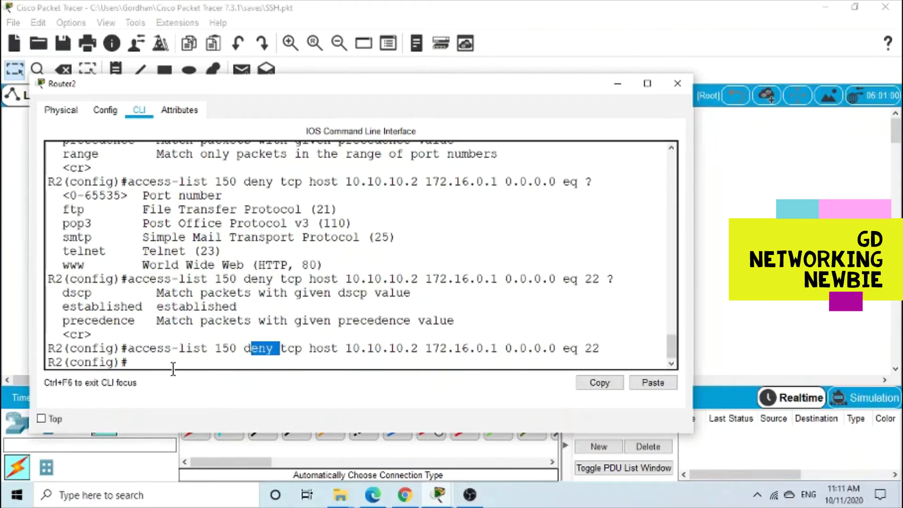
Begin a second access-list 150 entry on R2 that permits ip traffic from host 10.10.10.2
text(a)
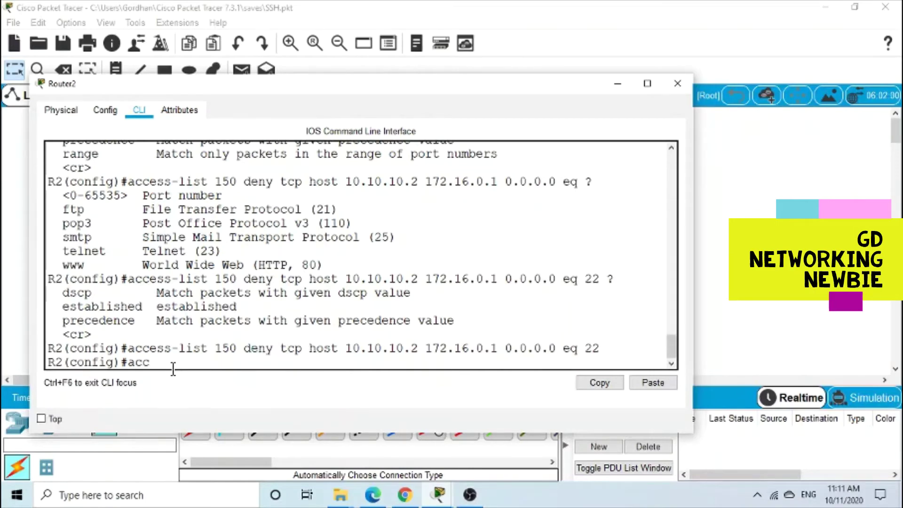
text(cc)
key(Tab)
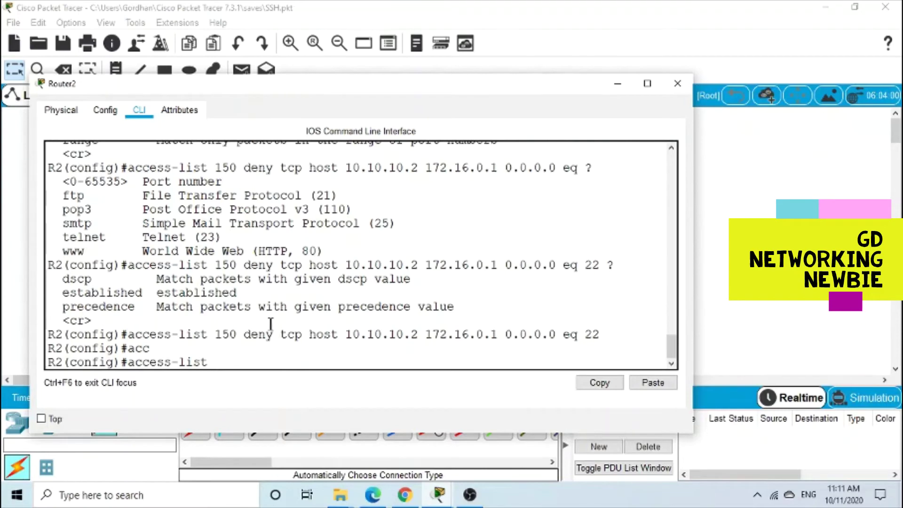
text(150 permit)
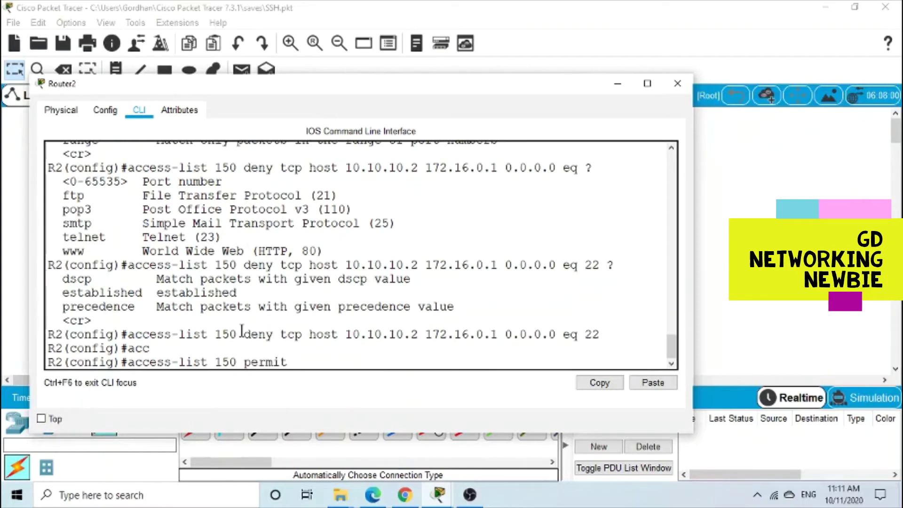
drag(242, 332, 273, 333)
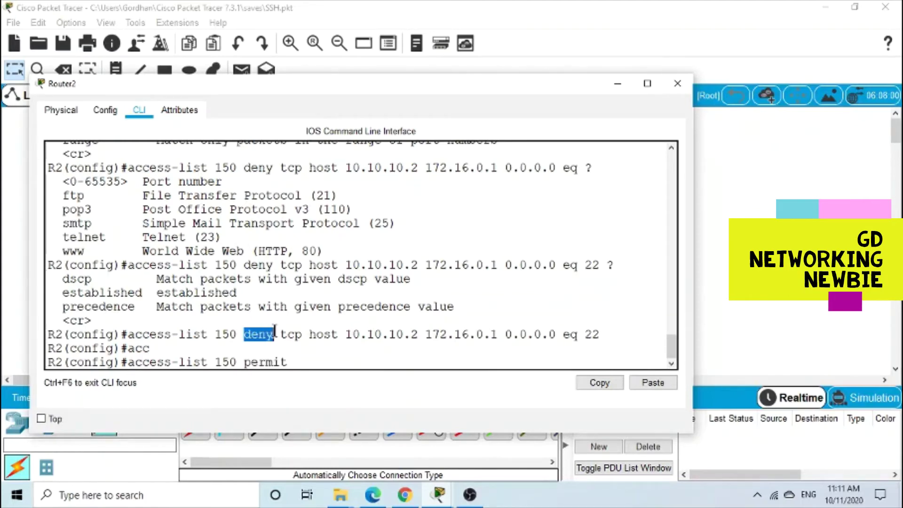
drag(295, 362, 266, 362)
mouse_move(303, 338)
mouse_down()
mouse_move(279, 337)
mouse_move(304, 338)
mouse_up()
text(t )
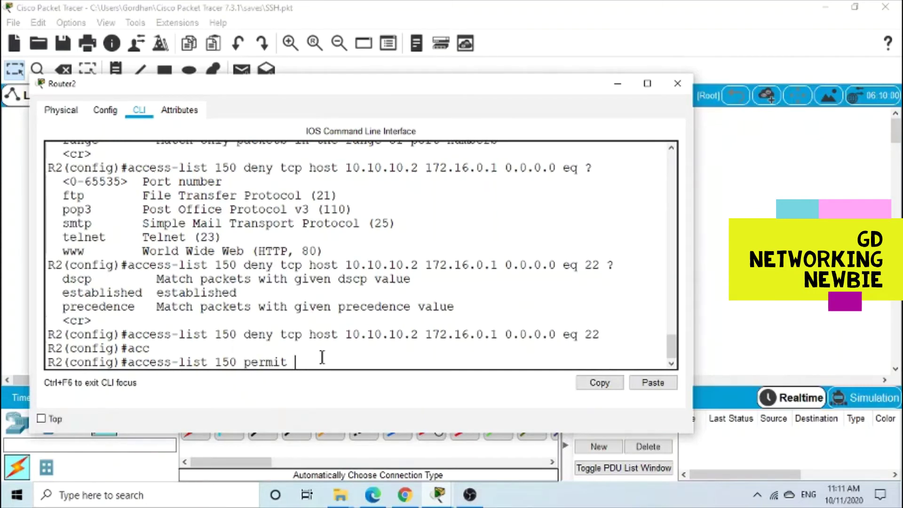
text(ip host 10.10.10.2)
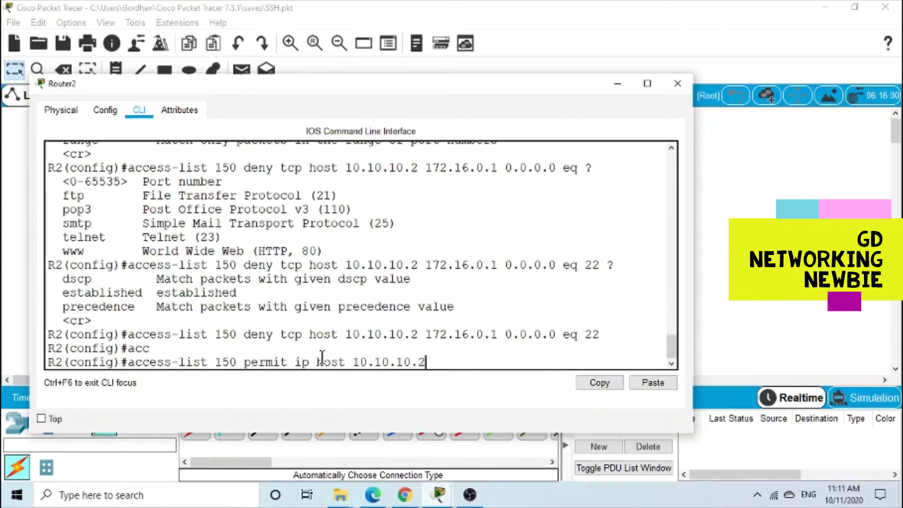
Try adding destination 172.16.0.1 with wildcard 0.0.0.0 to the permit entry, matching the deny entry's destination
drag(426, 335, 556, 334)
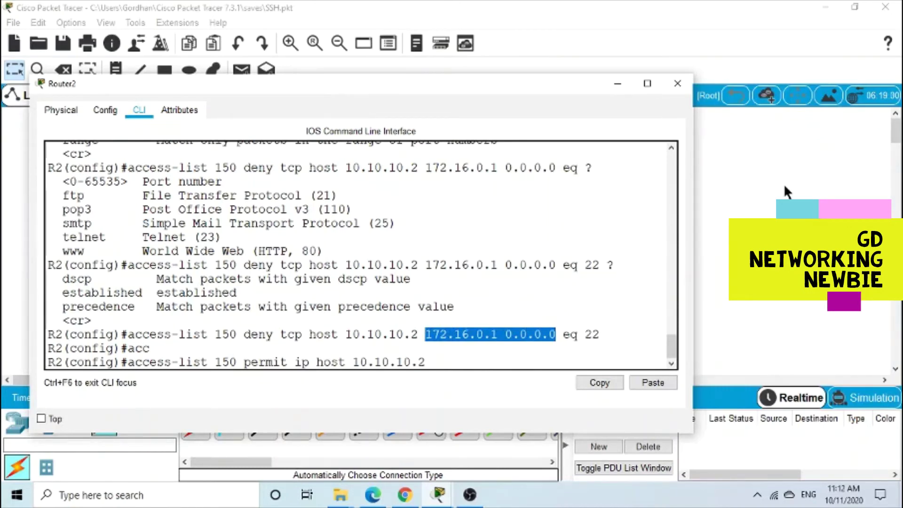
click(482, 363)
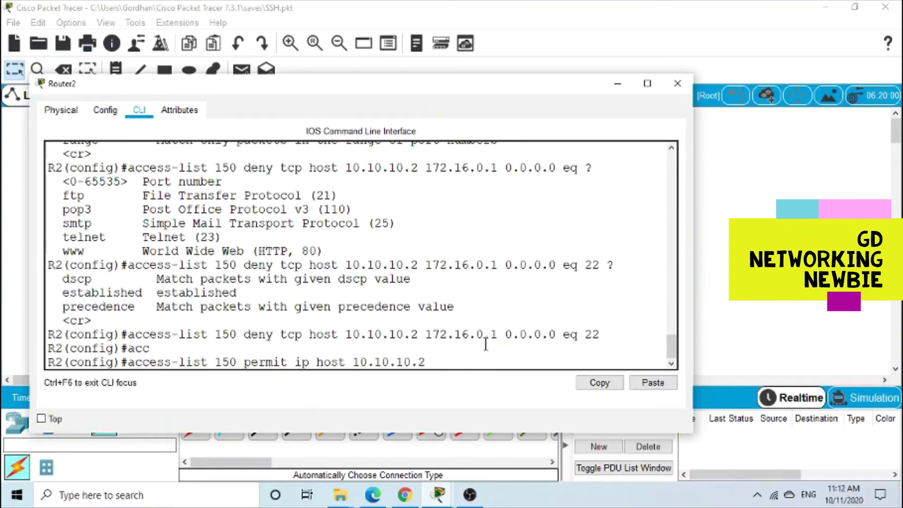
text(1721)
key(BackSpace)
text(.16.0.1 )
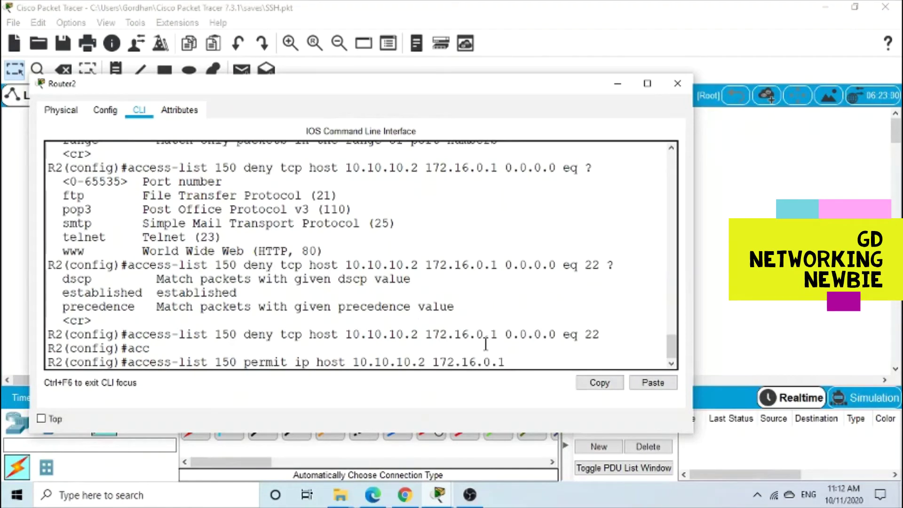
text(0.0.0.0)
drag(315, 363, 571, 363)
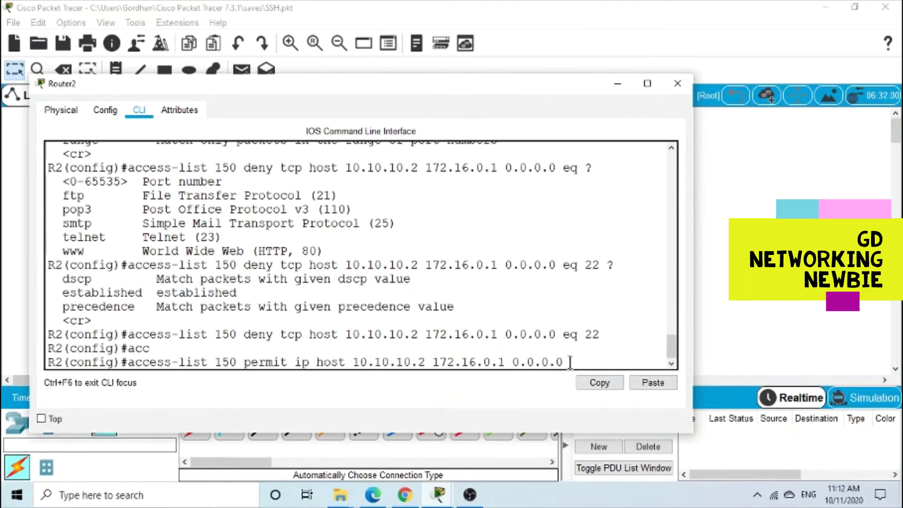
Replace the permit entry's host addresses with any any and submit access-list 150 permit ip any any on R2
key(BackSpace)
key(BackSpace)
key(BackSpace)
key(BackSpace)
key(BackSpace)
key(BackSpace)
key(BackSpace)
key(BackSpace)
key(BackSpace)
key(BackSpace)
key(BackSpace)
key(BackSpace)
key(BackSpace)
key(BackSpace)
key(BackSpace)
key(BackSpace)
key(BackSpace)
key(BackSpace)
key(BackSpace)
key(BackSpace)
key(BackSpace)
key(BackSpace)
key(BackSpace)
key(BackSpace)
key(BackSpace)
key(BackSpace)
key(BackSpace)
key(BackSpace)
key(BackSpace)
key(BackSpace)
key(BackSpace)
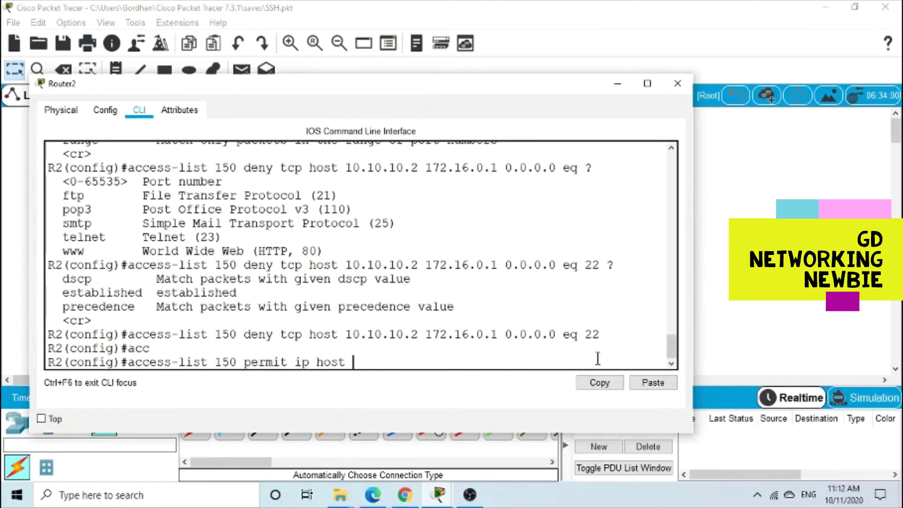
key(BackSpace)
text(any any)
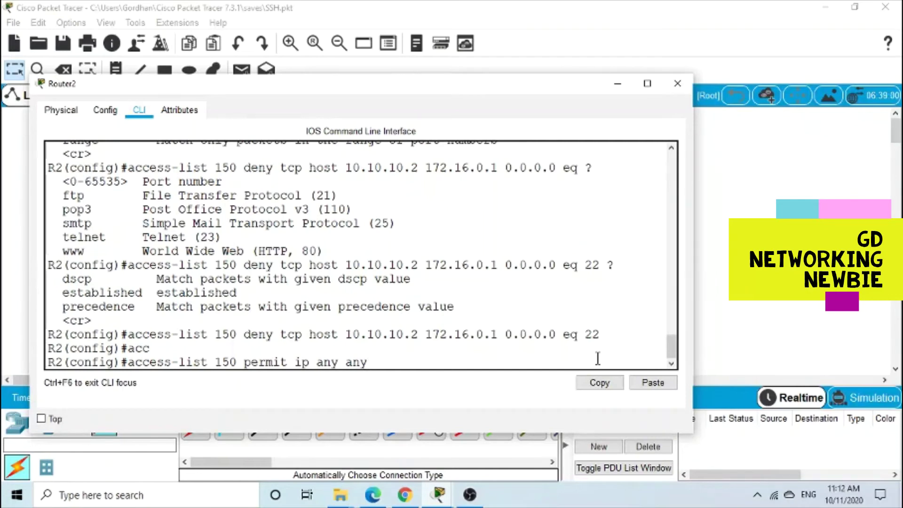
key(Return)
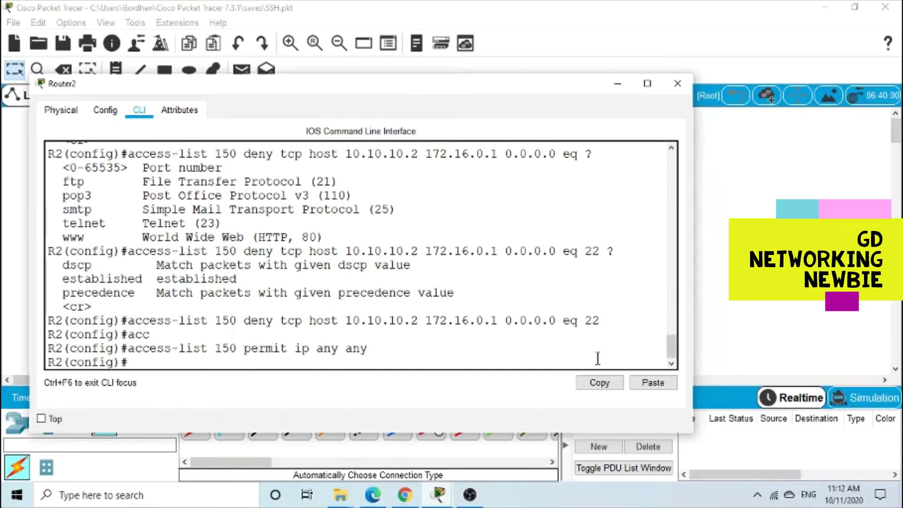
Leave configuration mode on R2, run show access-lists, and review the deny and permit entries of list 150
text(exit)
key(Return)
key(Return)
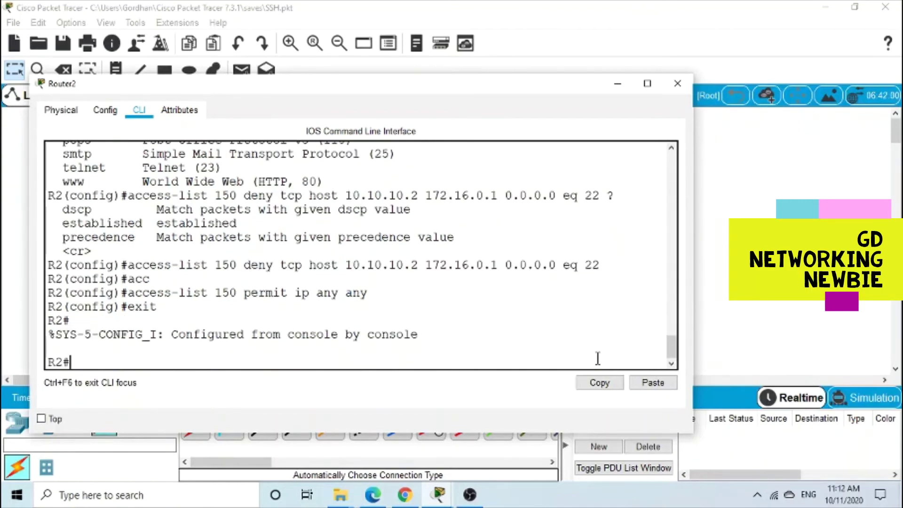
text(show acc)
key(Tab)
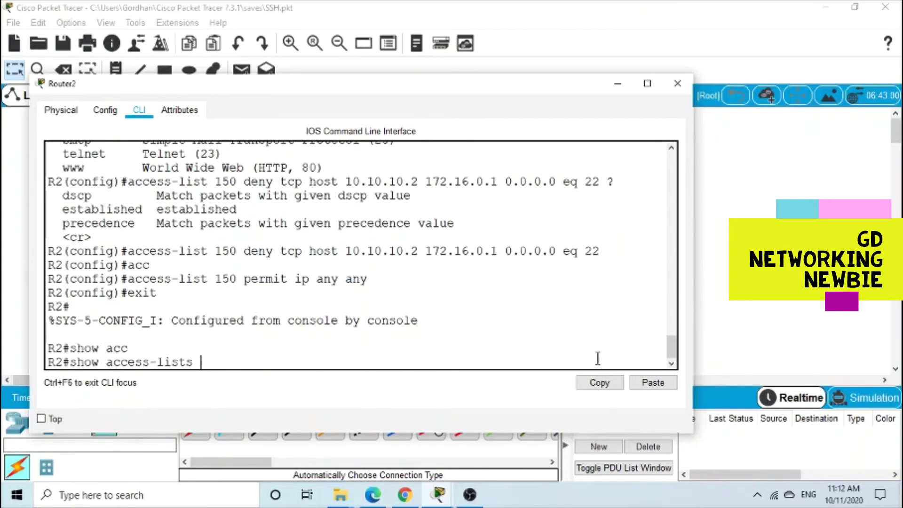
key(Return)
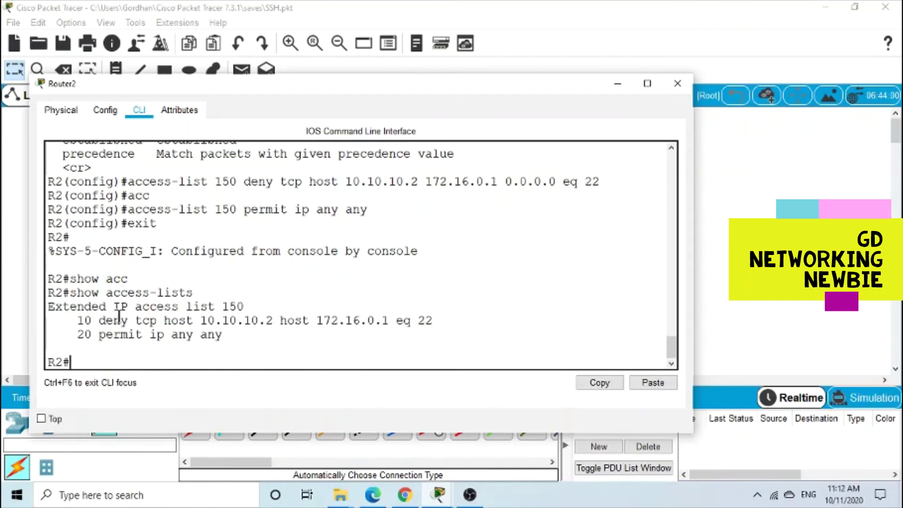
drag(107, 293, 194, 293)
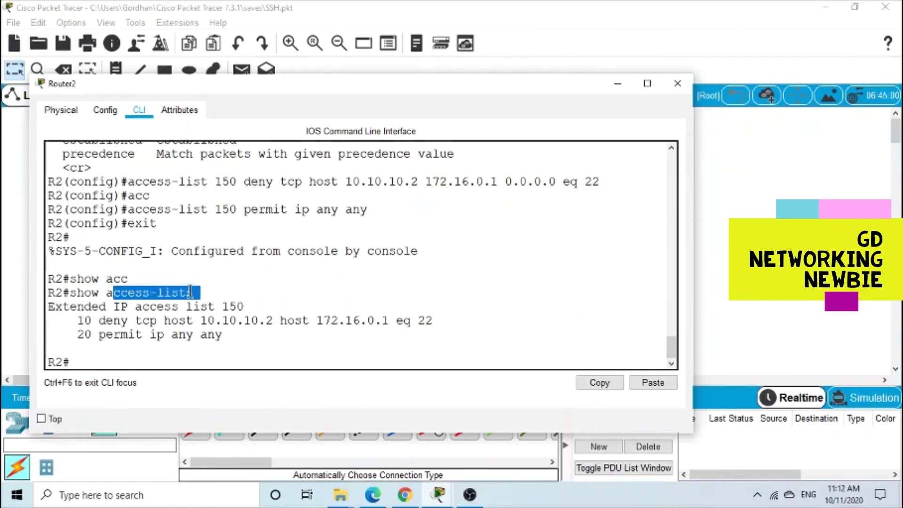
drag(54, 306, 237, 303)
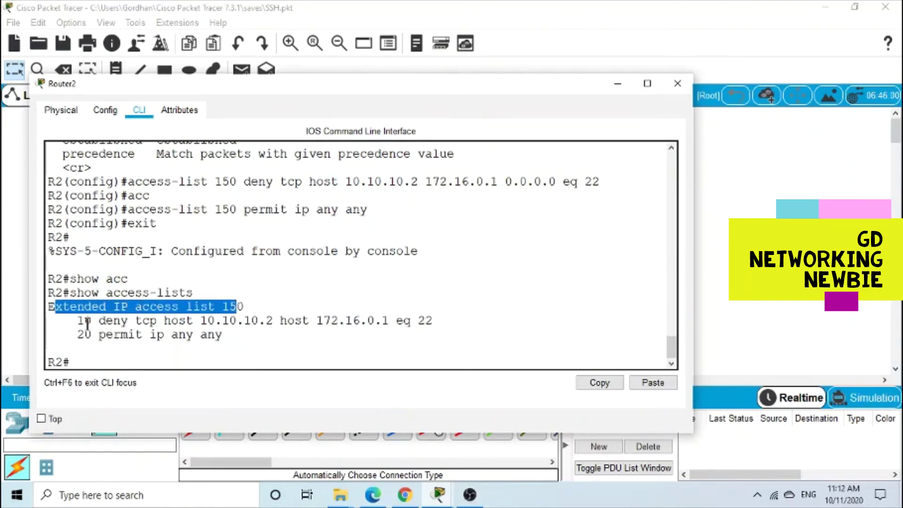
drag(77, 320, 418, 320)
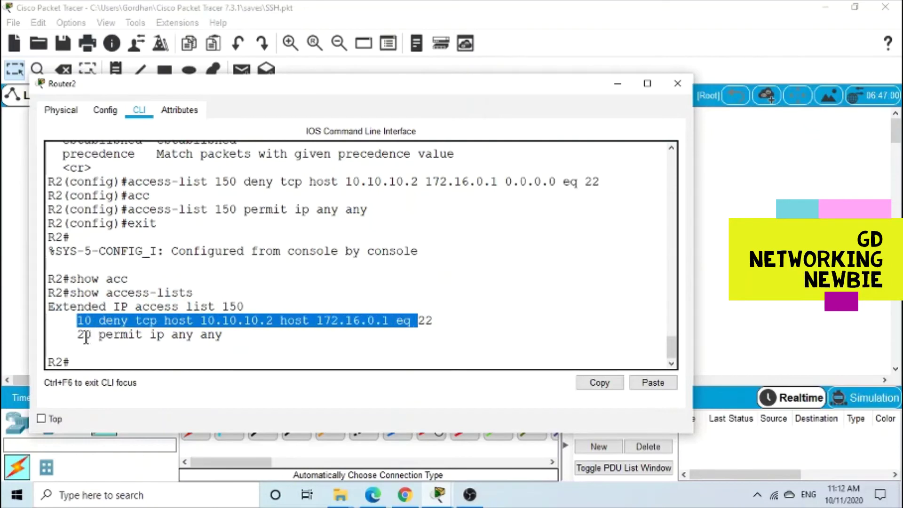
drag(77, 334, 223, 335)
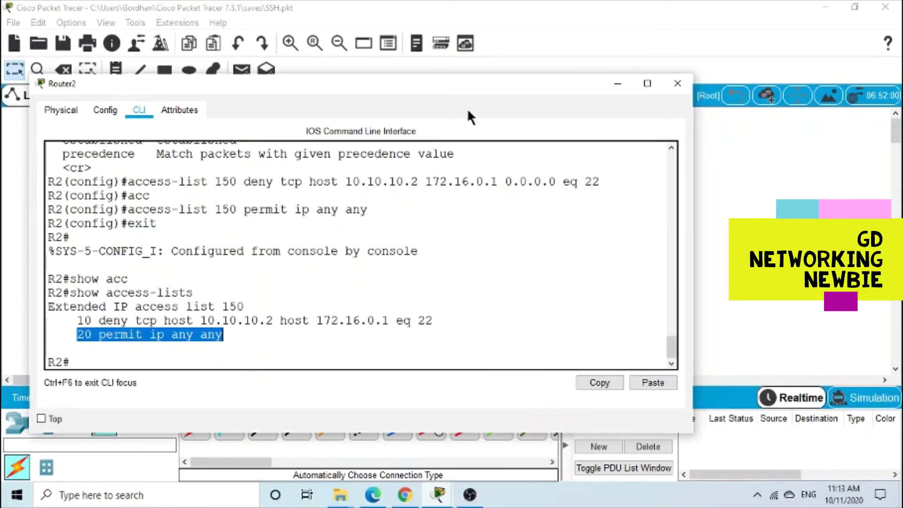
Check Router2's links in the topology, then enter configuration mode on R2 for interface gigabitEthernet 0/1
drag(467, 80, 398, 251)
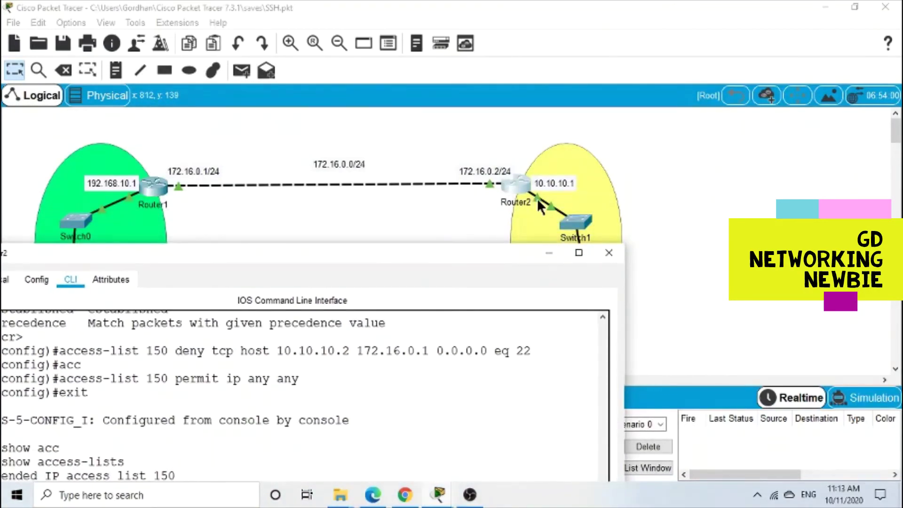
drag(445, 252, 496, 82)
click(117, 353)
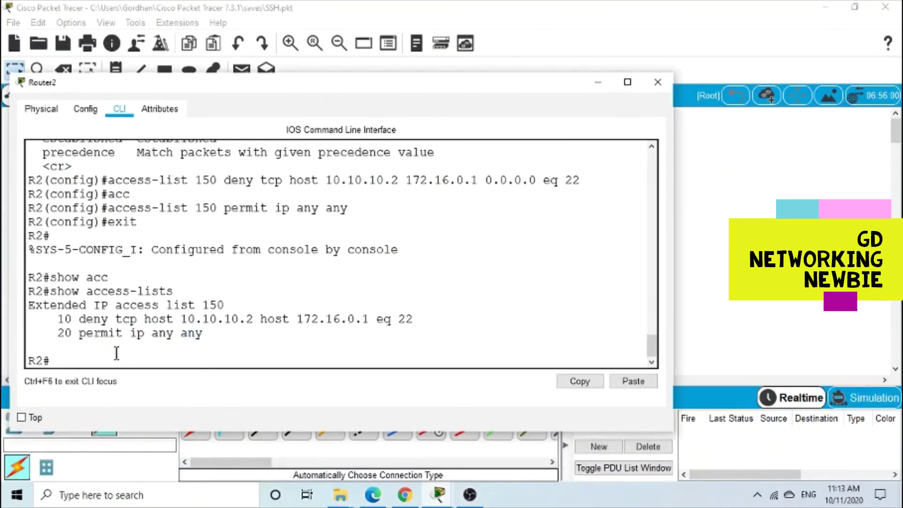
text(con)
text(fgi)
key(BackSpace)
key(BackSpace)
text(ig t)
key(Return)
text(in)
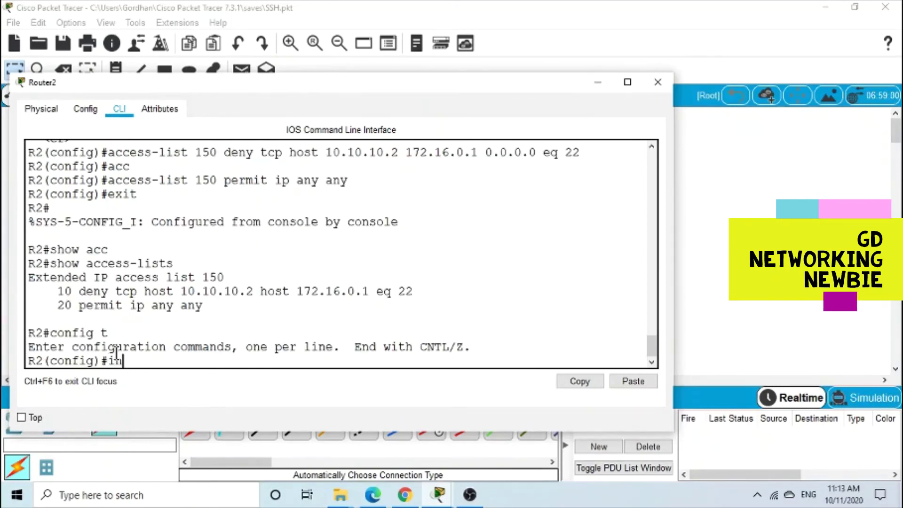
text(terface g)
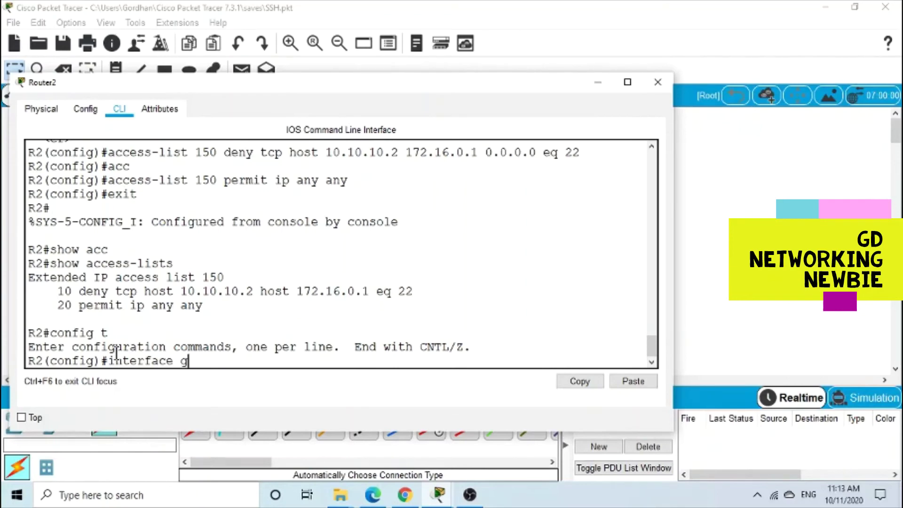
key(Tab)
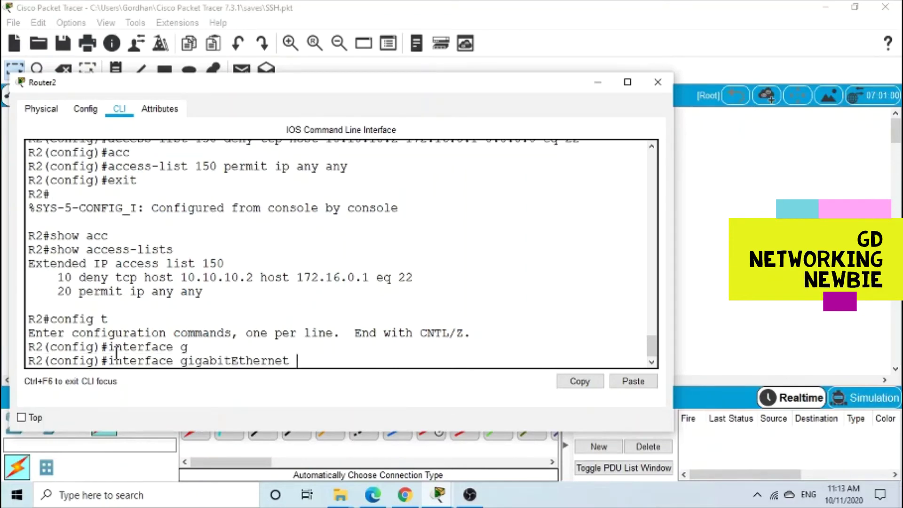
text(0/1)
key(Return)
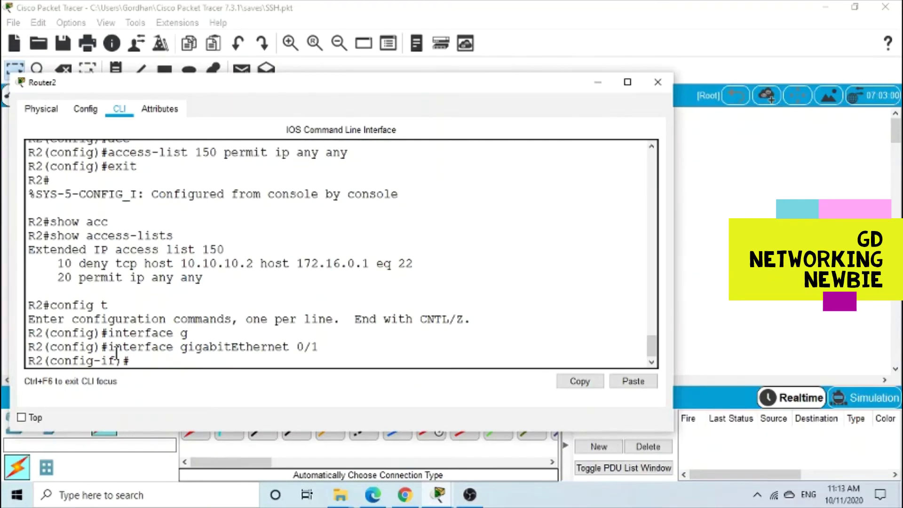
Apply access list 150 to the interface in the inbound direction with ip access-group 150 in
text(ip acc)
key(Tab)
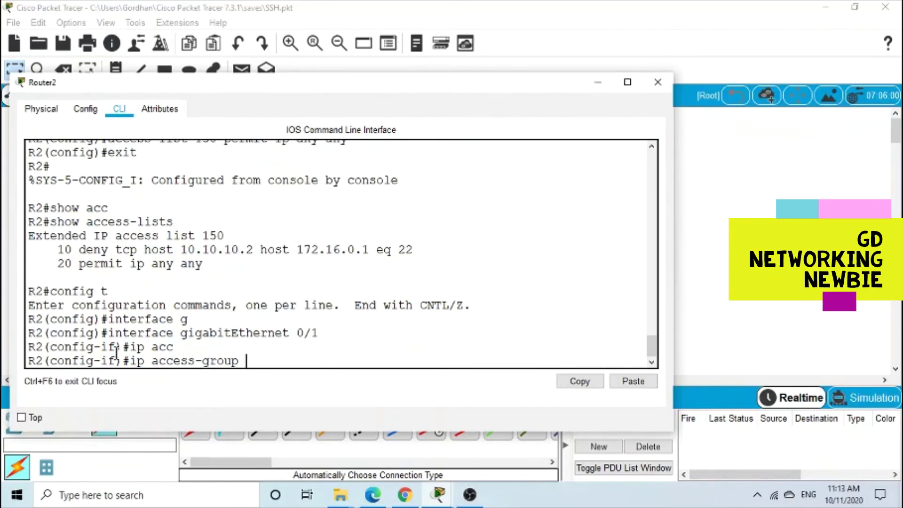
text(150)
drag(202, 236, 229, 238)
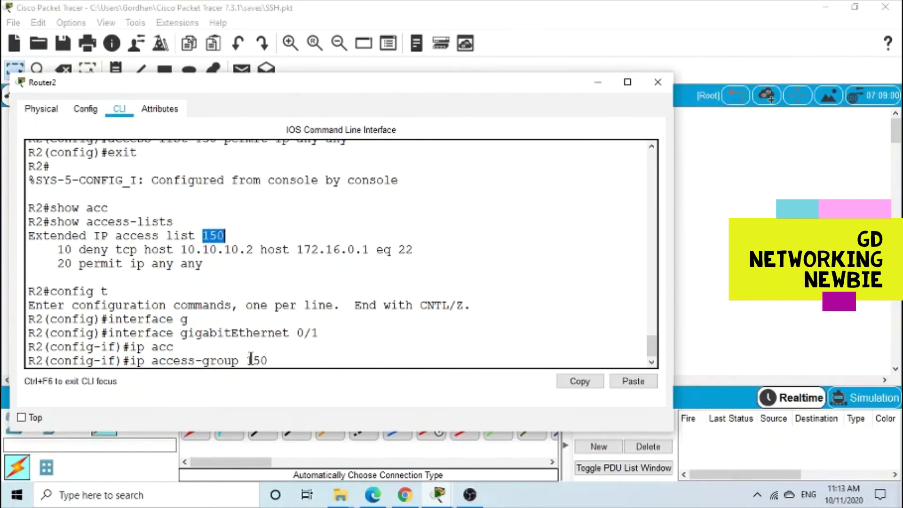
drag(253, 360, 272, 361)
click(291, 361)
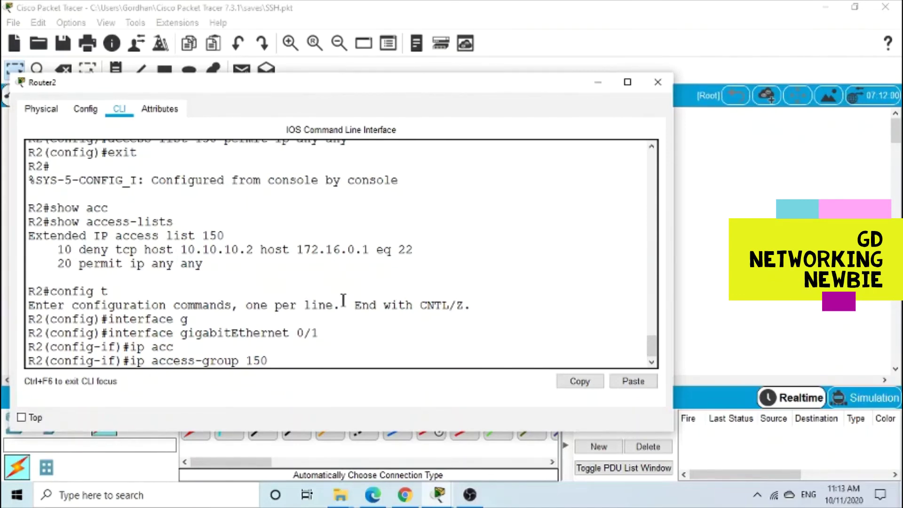
drag(506, 86, 503, 287)
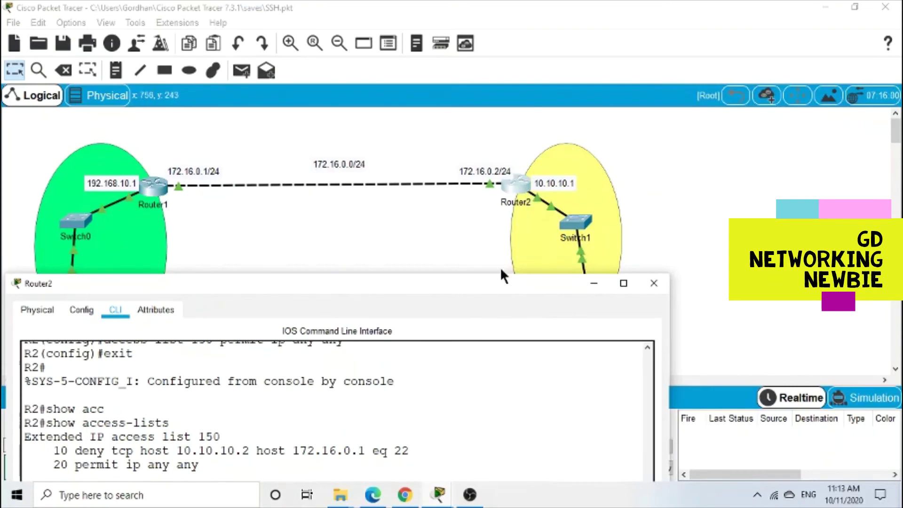
drag(500, 278, 492, 113)
click(371, 361)
text(in)
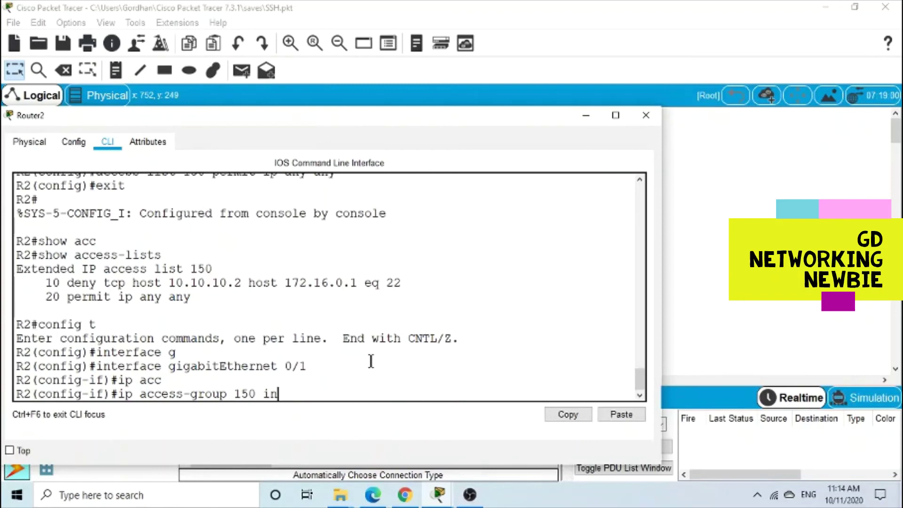
key(Return)
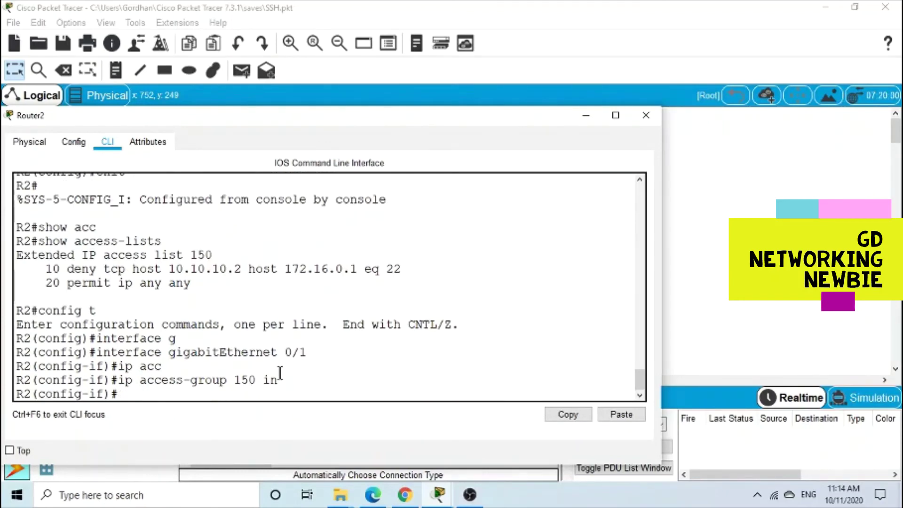
Exit interface configuration on R2, put the Router2 window away and view the port labels of the Router1–Router2 link
text(exit)
key(Return)
key(Return)
click(575, 120)
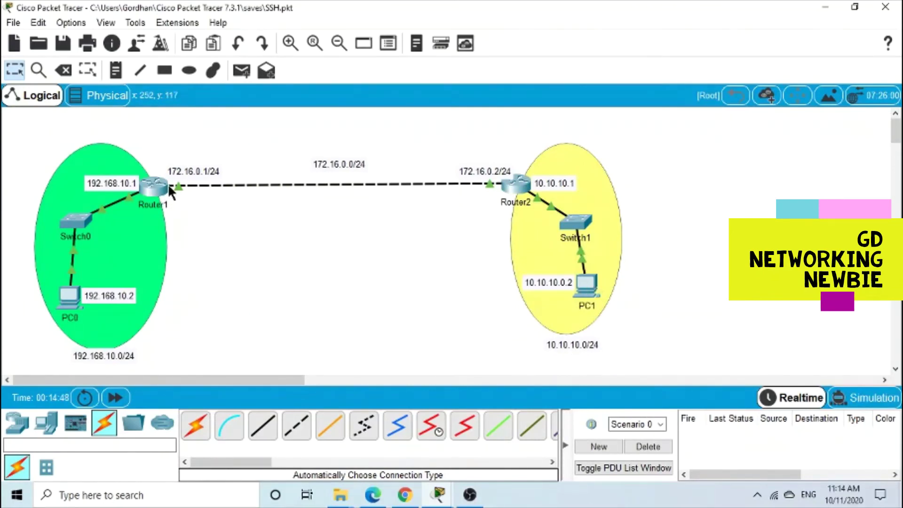
mouse_move(169, 187)
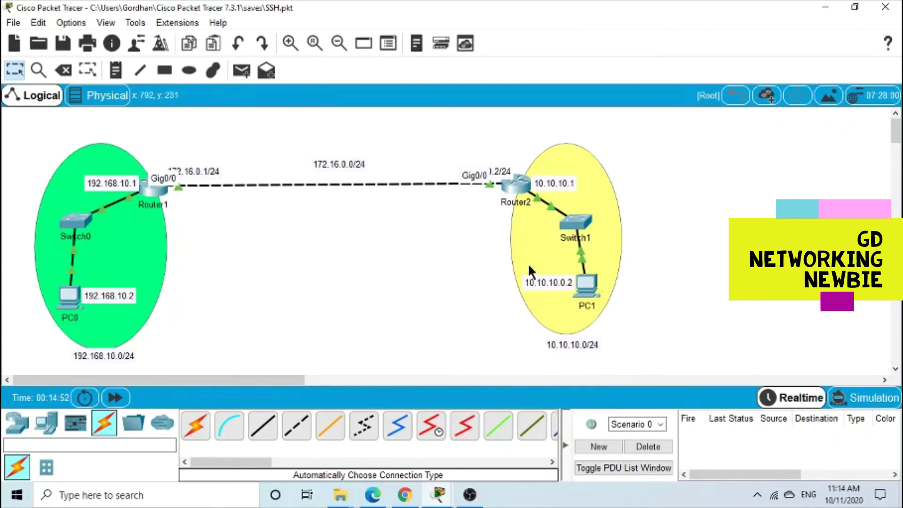
Bring up PC1's Command Prompt and advance to a fresh prompt below the old SSH session output
click(592, 296)
drag(416, 153, 425, 89)
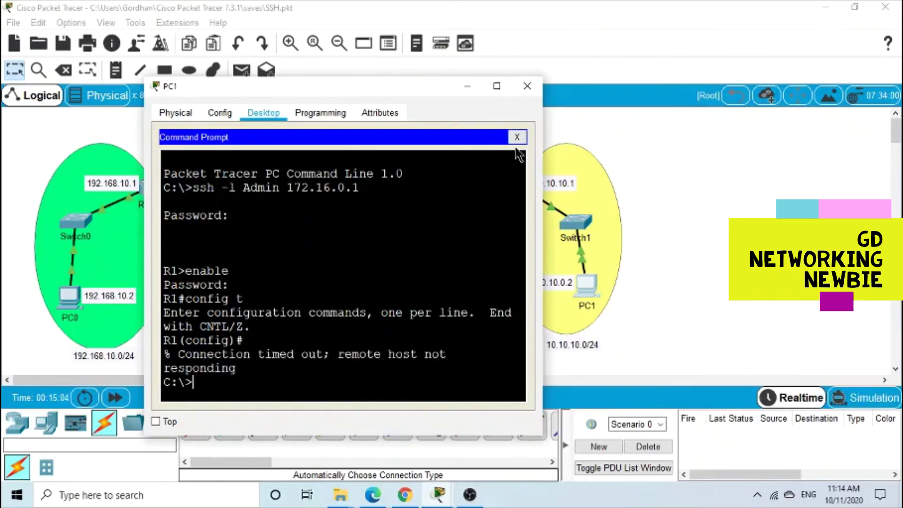
key(Return)
key(Return)
key(Return)
key(Return)
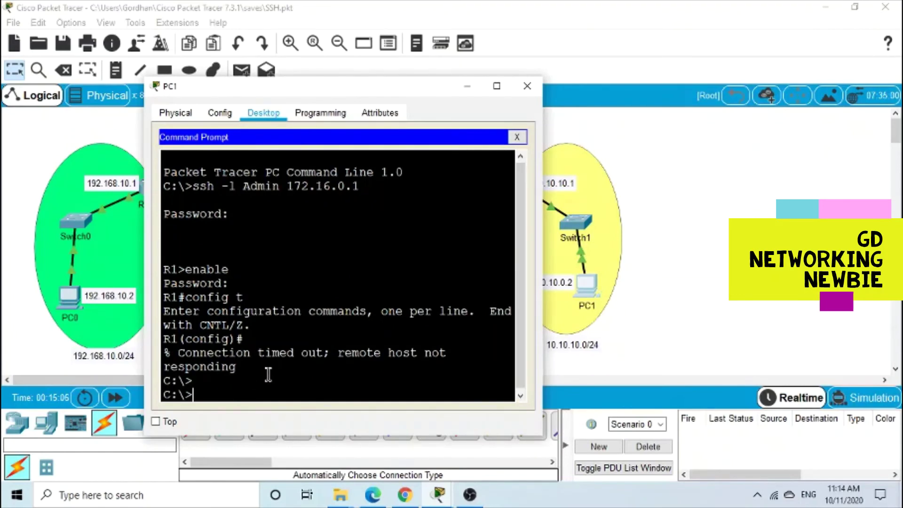
key(Return)
key(Return)
key(Return)
key(Return)
key(Return)
key(Return)
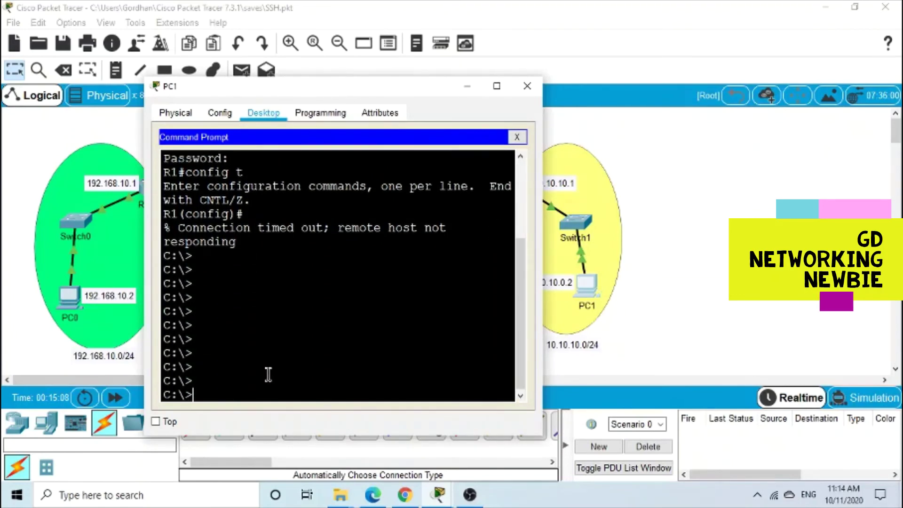
key(Return)
key(Return)
key(Return)
key(Return)
Check Router1's link address in the topology and attempt an SSH login from PC1 with ssh -l Admin 172.16.0.1
text(ssh)
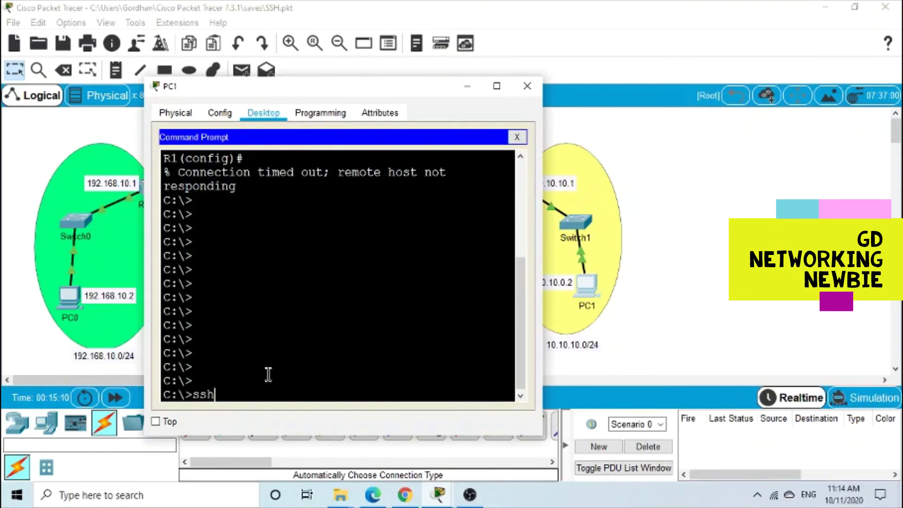
text( -l Admin)
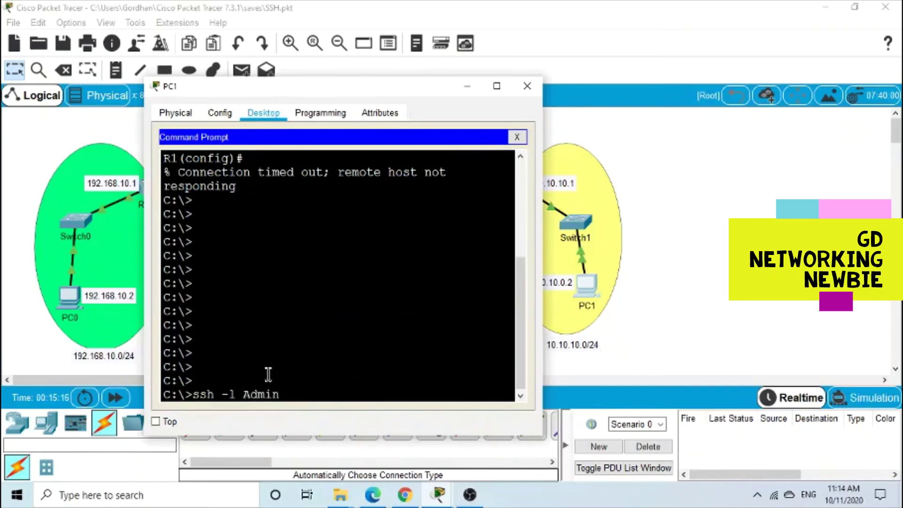
text( 172.)
drag(323, 85, 309, 210)
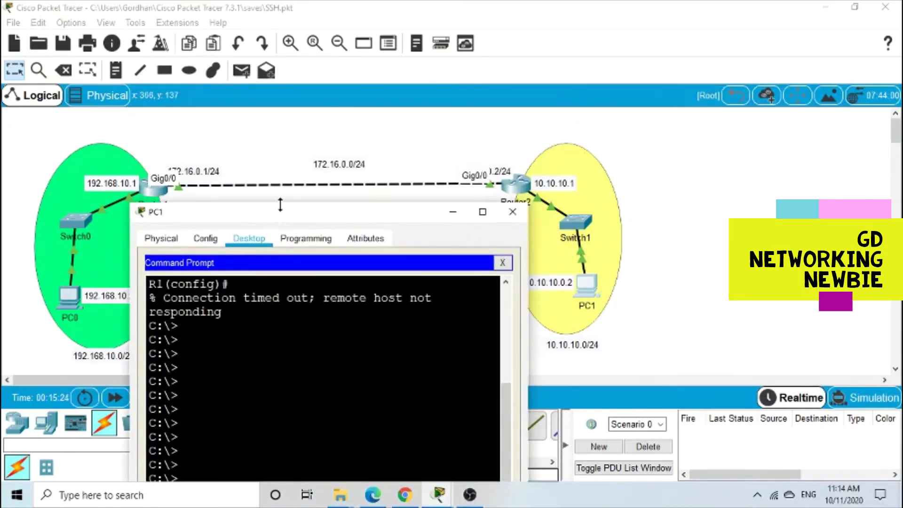
drag(283, 210, 307, 105)
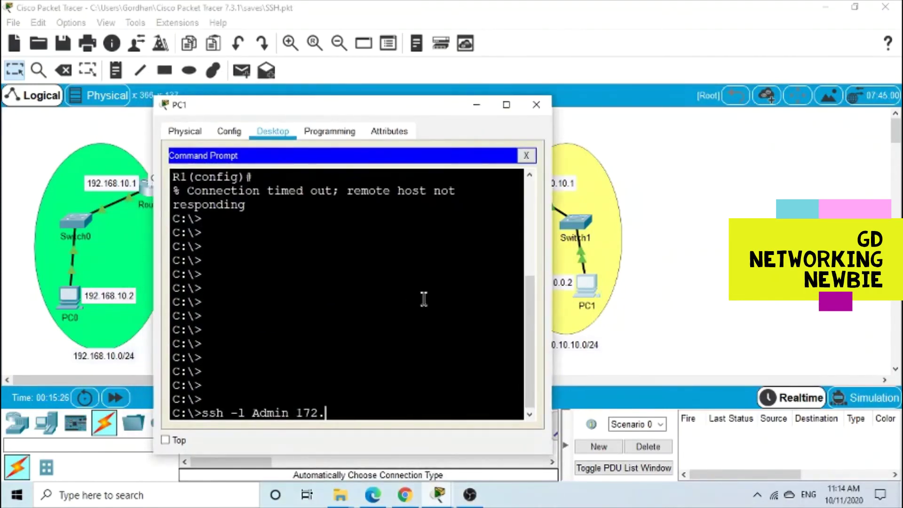
text(16.0.1)
key(Return)
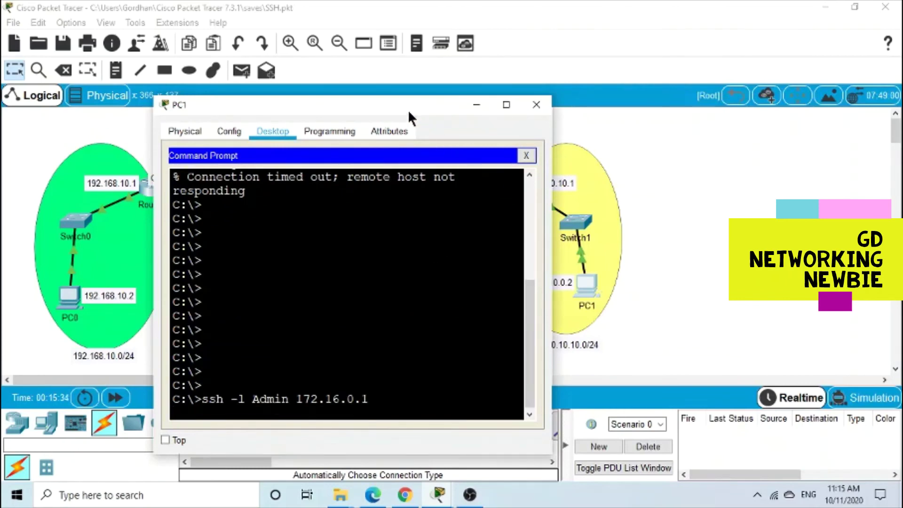
drag(399, 104, 386, 77)
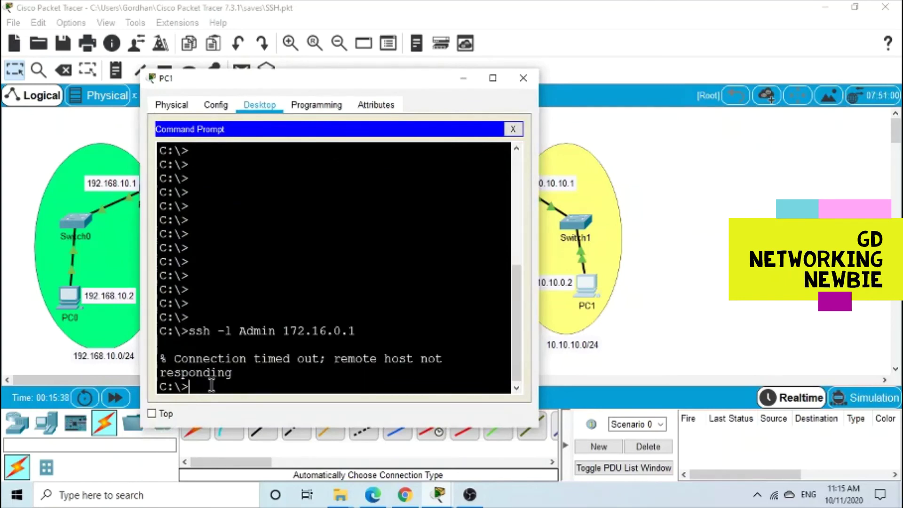
Examine Router1's address in the topology and compare the latest SSH output with the earlier session in PC1's Command Prompt
drag(332, 90, 292, 229)
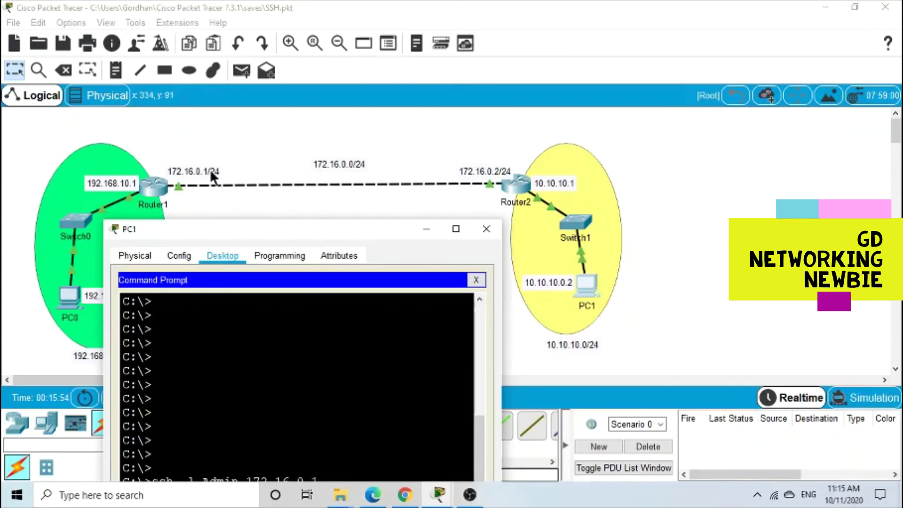
drag(275, 234, 278, 123)
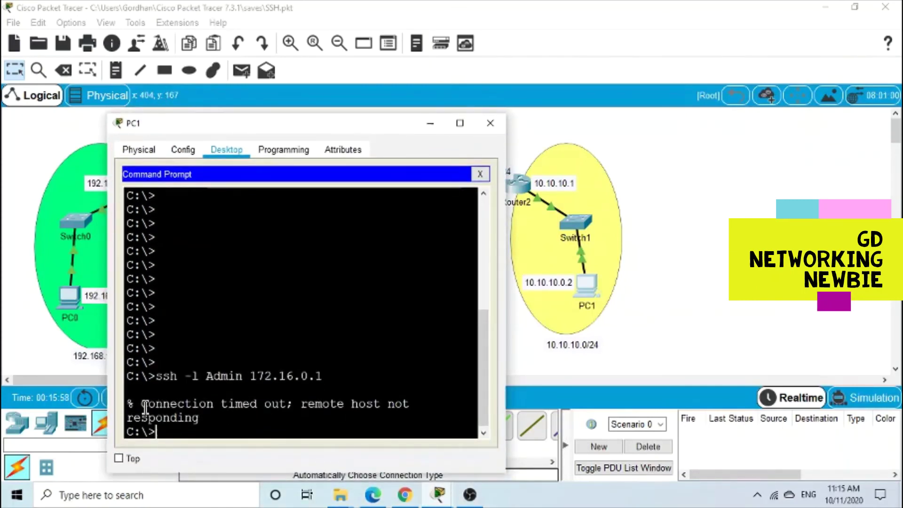
drag(141, 404, 170, 403)
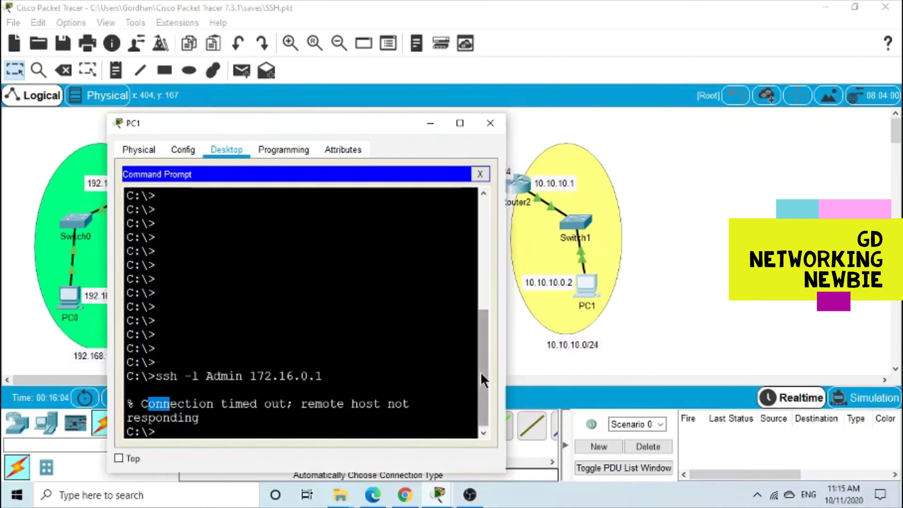
drag(480, 371, 488, 252)
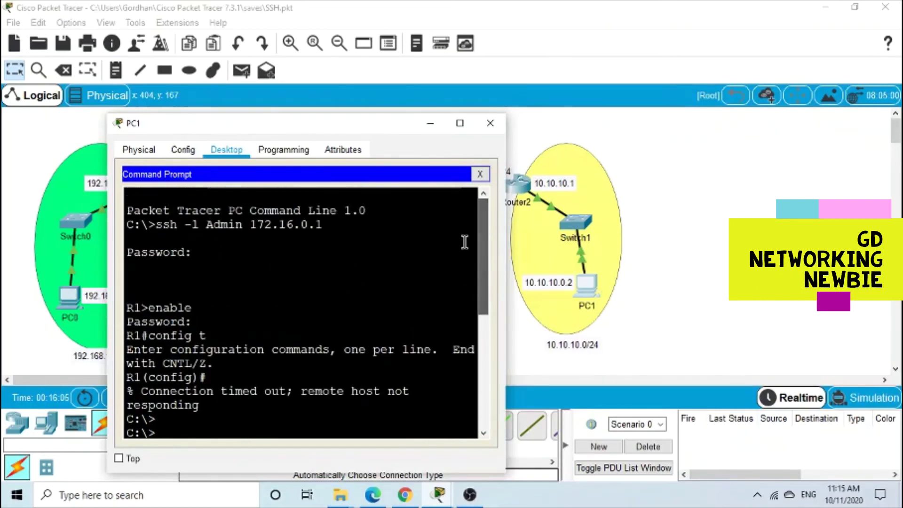
drag(163, 225, 294, 224)
double_click(139, 305)
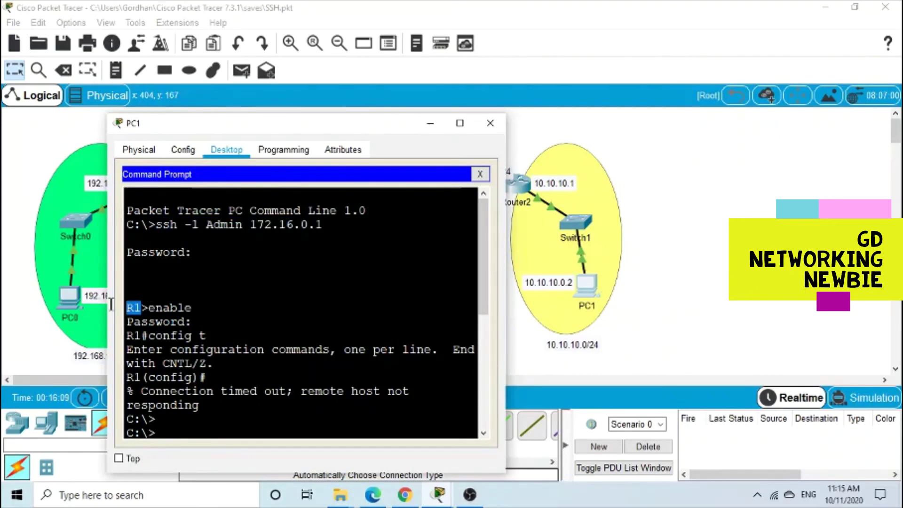
Return to the latest prompt on PC1 and repeat the ssh -l Admin 172.16.0.1 attempt
drag(484, 291, 484, 416)
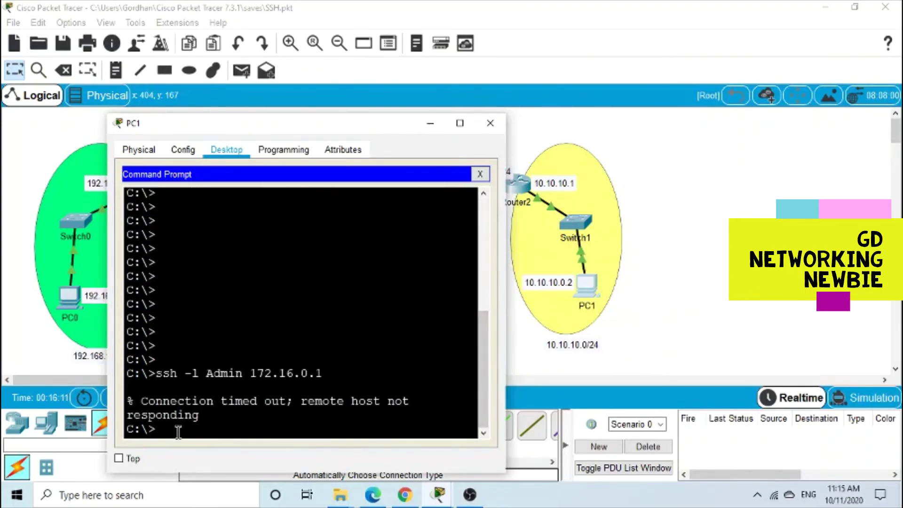
key(Up)
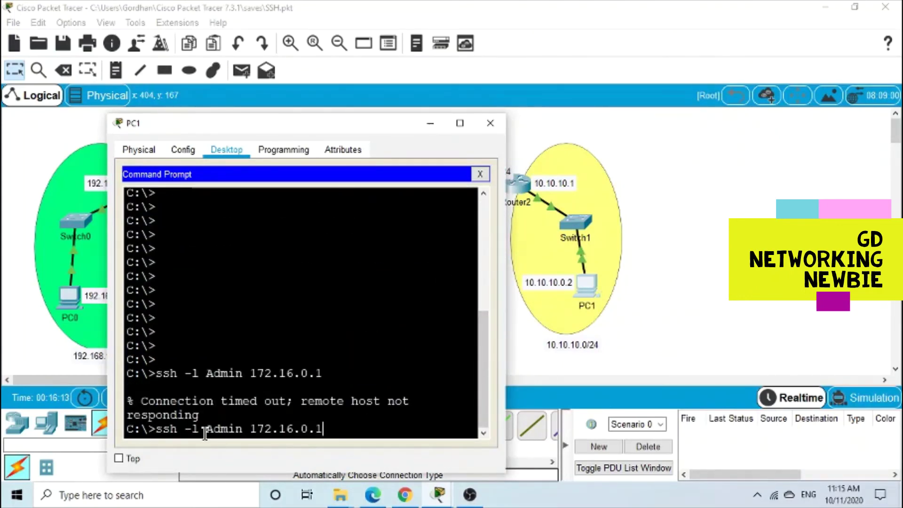
key(Return)
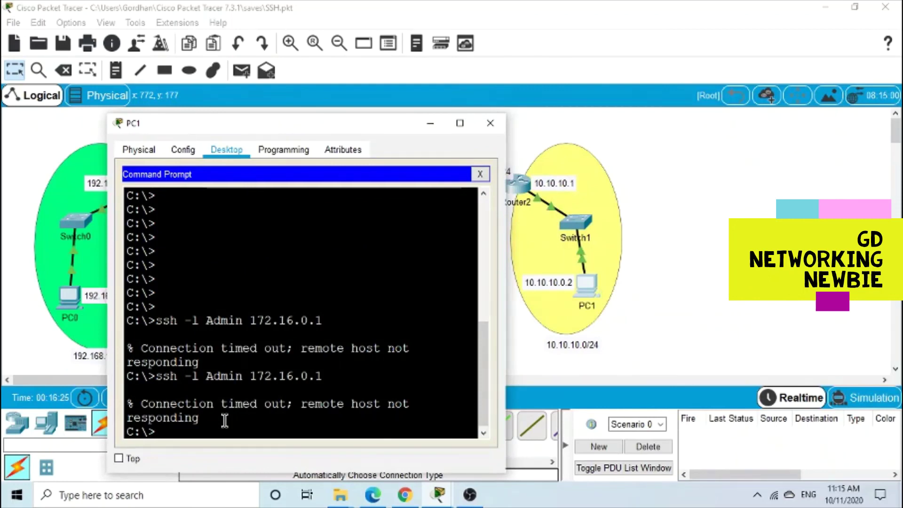
Test ordinary reachability of Router1 from PC1 by running ping 172.16.0.1 twice
text(ping)
mouse_move(277, 134)
mouse_down()
mouse_move(287, 277)
mouse_move(276, 132)
mouse_up()
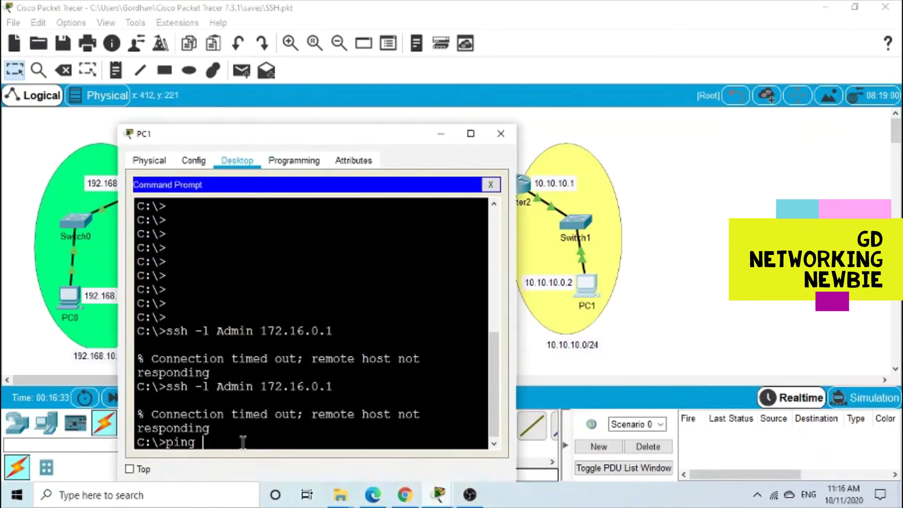
text(172.16.0.1)
drag(342, 140, 331, 82)
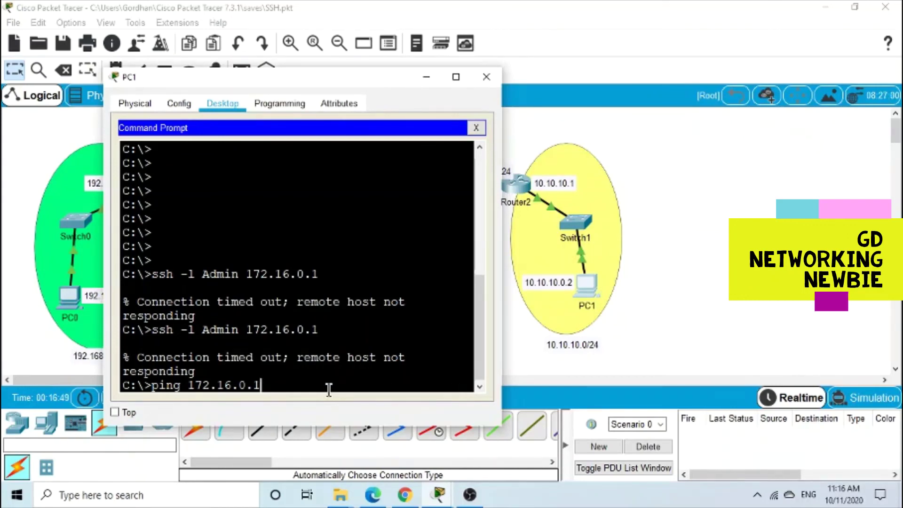
key(Return)
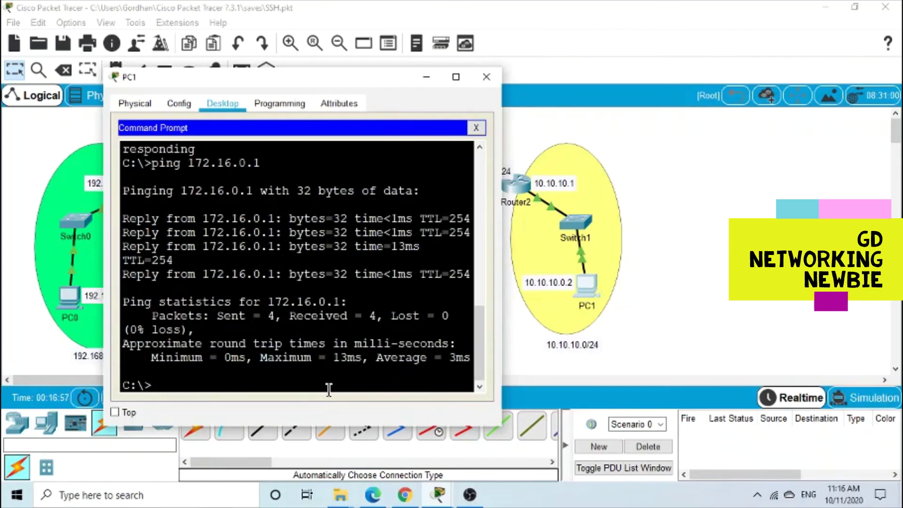
key(Up)
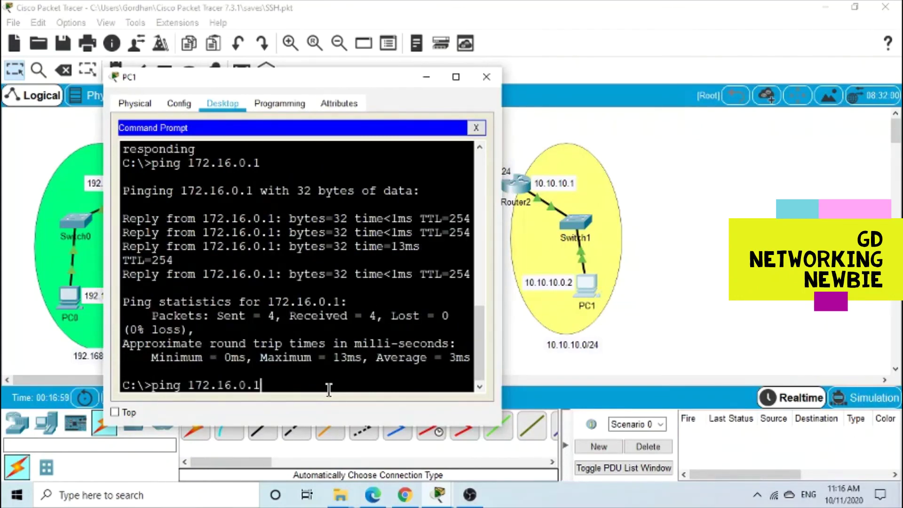
key(Return)
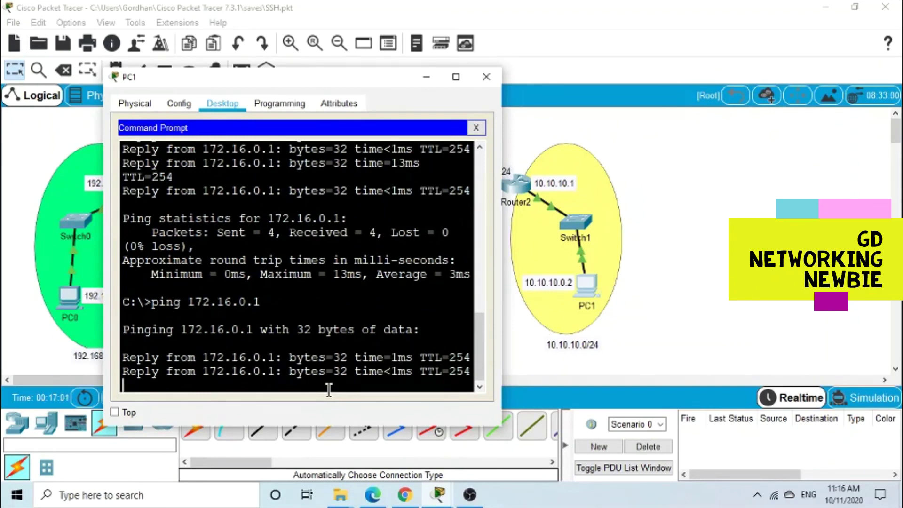